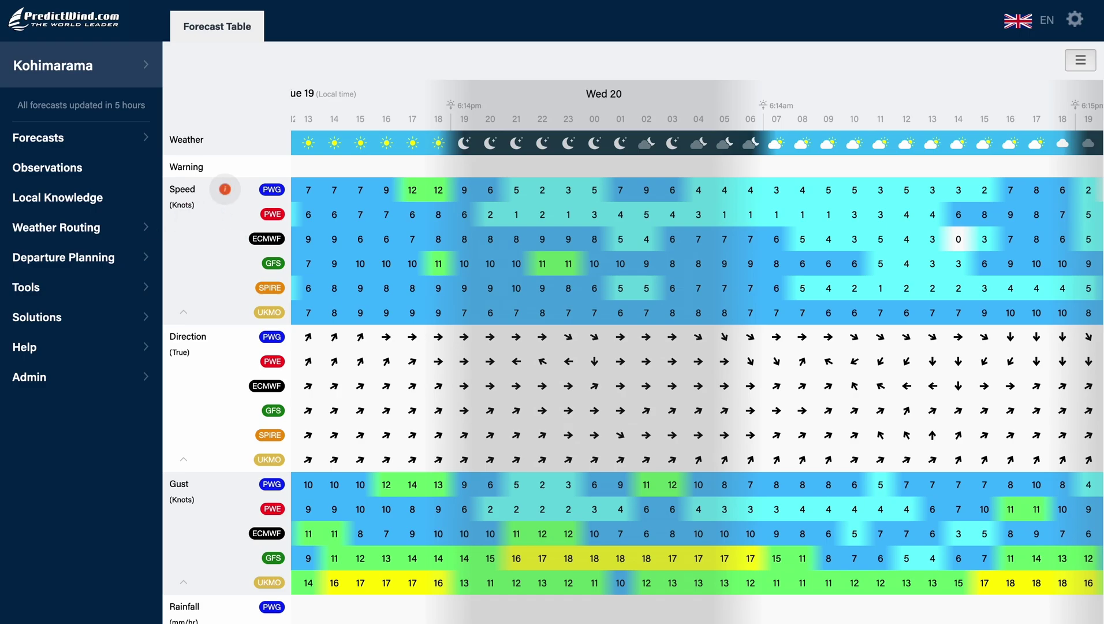
Open Power Routing from the Weather Routing section of the sidebar.
{"action": "left_click", "coordinate": [84, 240]}
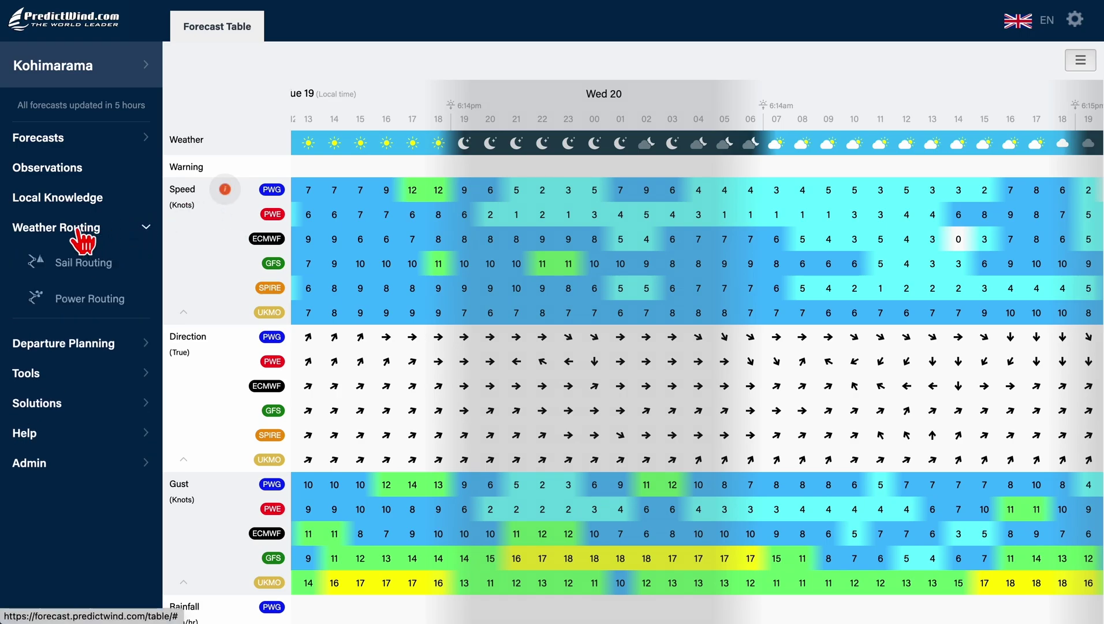
{"action": "left_click", "coordinate": [98, 304]}
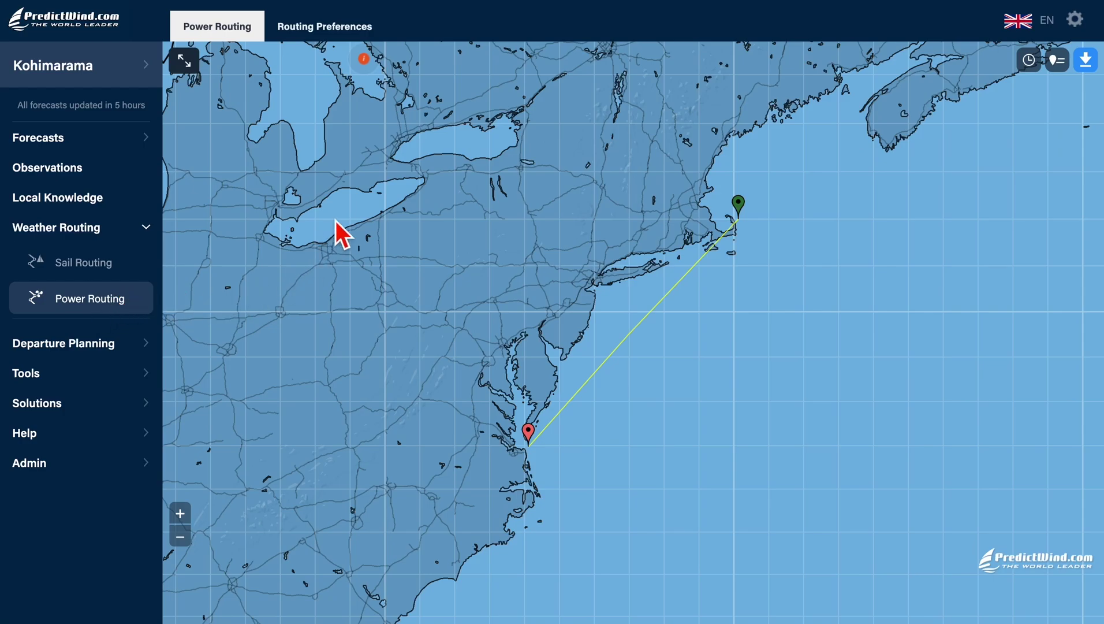
Review the routing preferences: wheelhouse height, 8.0 kts economic boat speed and economic RPM.
{"action": "left_click", "coordinate": [337, 28]}
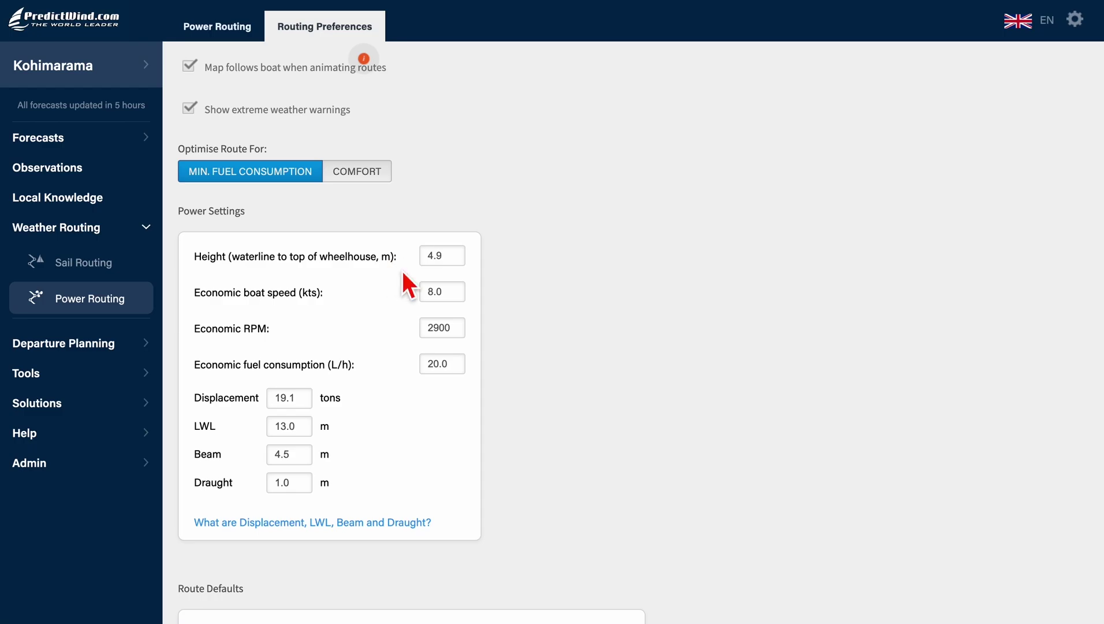
{"action": "left_click", "coordinate": [459, 263]}
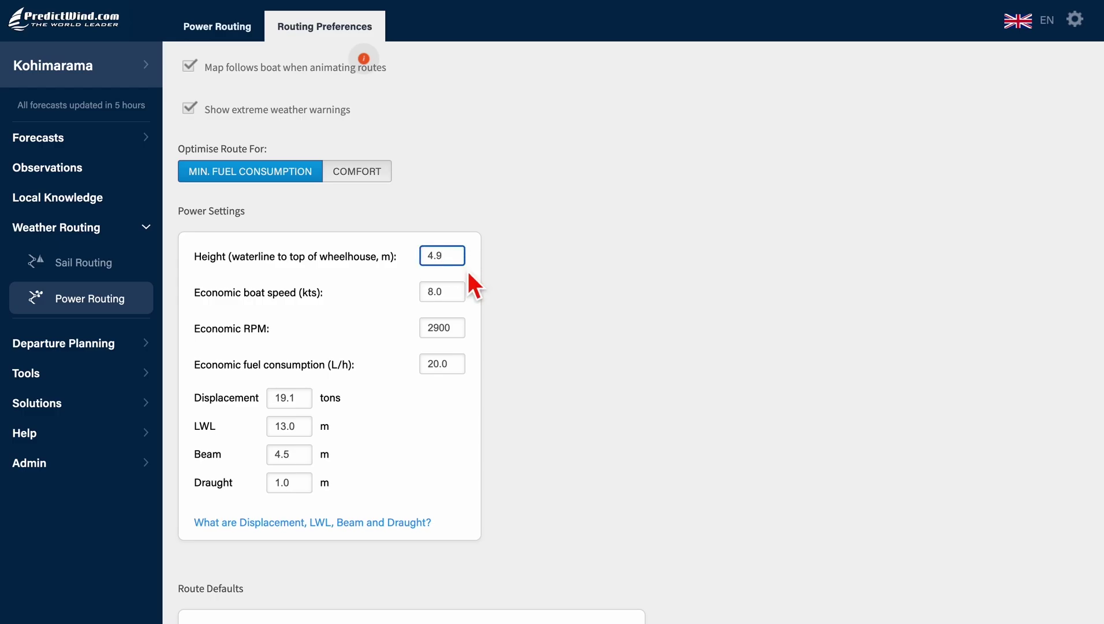
{"action": "left_click", "coordinate": [457, 304]}
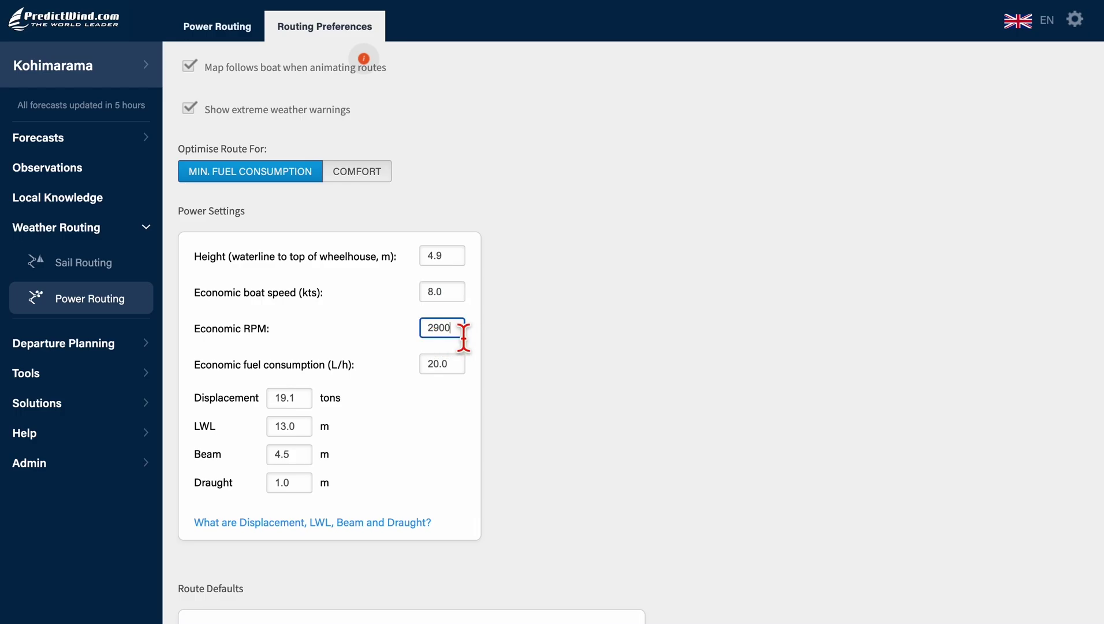
{"action": "left_click", "coordinate": [464, 336]}
{"action": "left_click", "coordinate": [451, 382]}
{"action": "scroll", "coordinate": [564, 547], "scroll_direction": "down", "scroll_amount": 4}
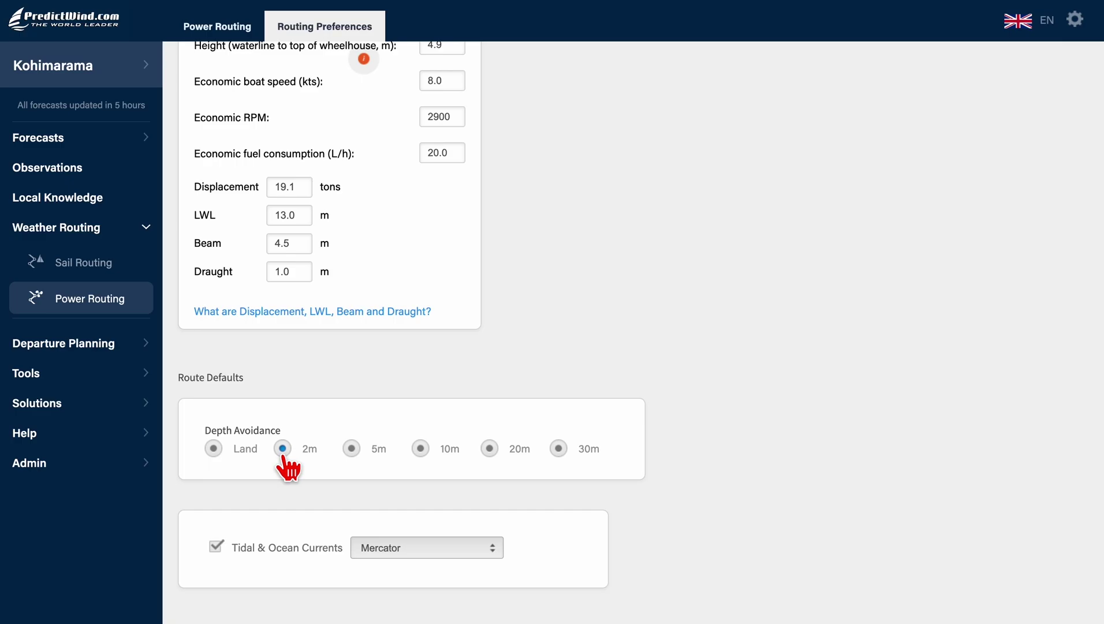
{"action": "left_click", "coordinate": [351, 448]}
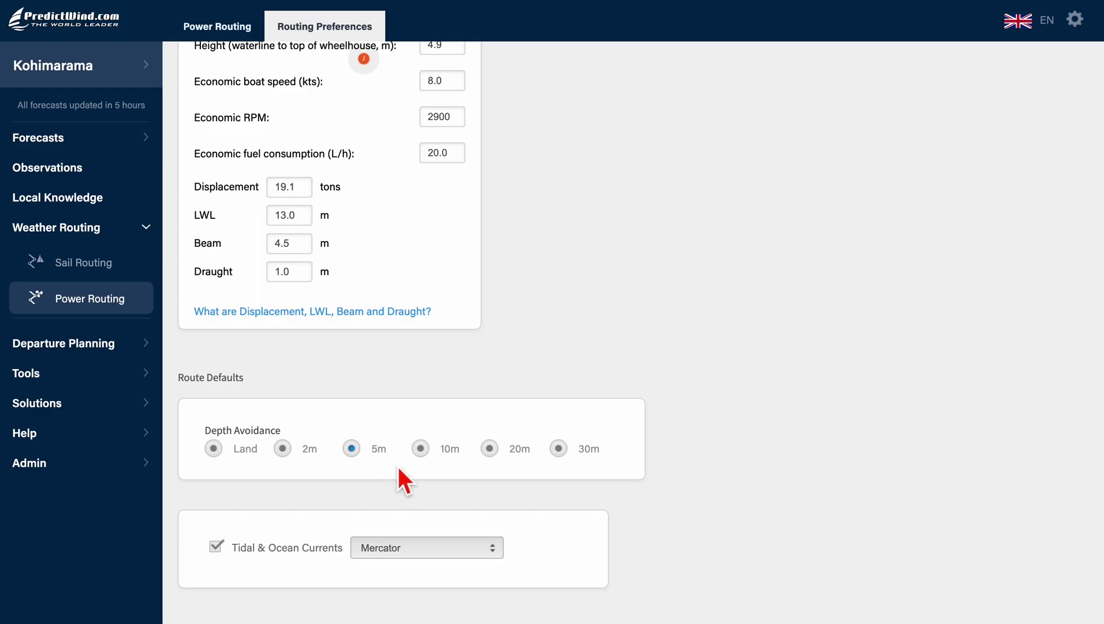
{"action": "left_click", "coordinate": [283, 448]}
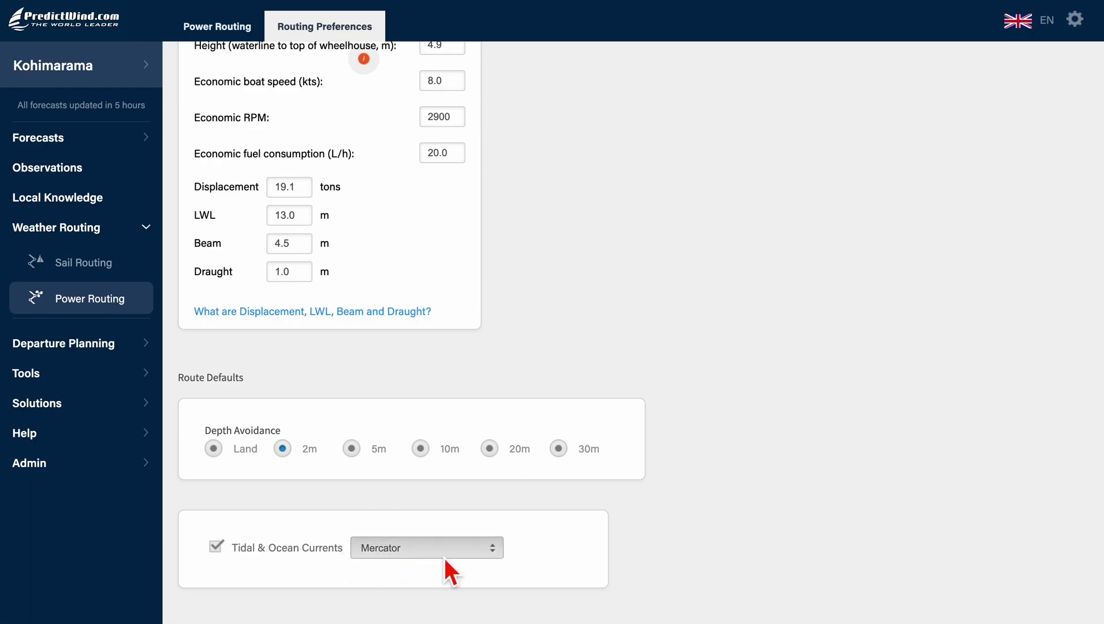
{"action": "left_click", "coordinate": [497, 547]}
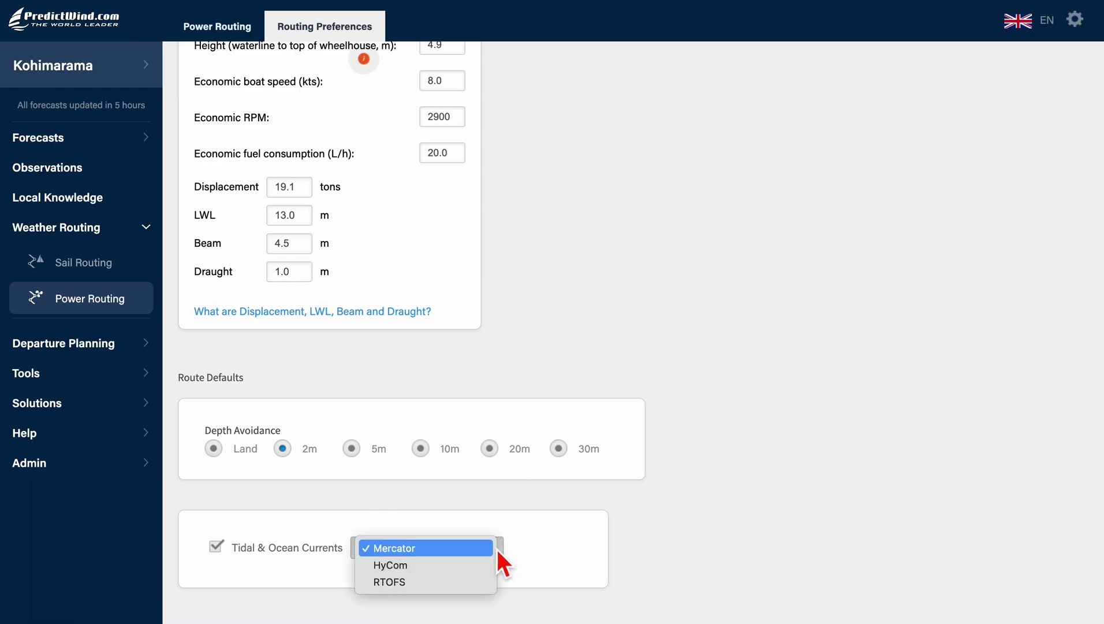
{"action": "left_click", "coordinate": [541, 552]}
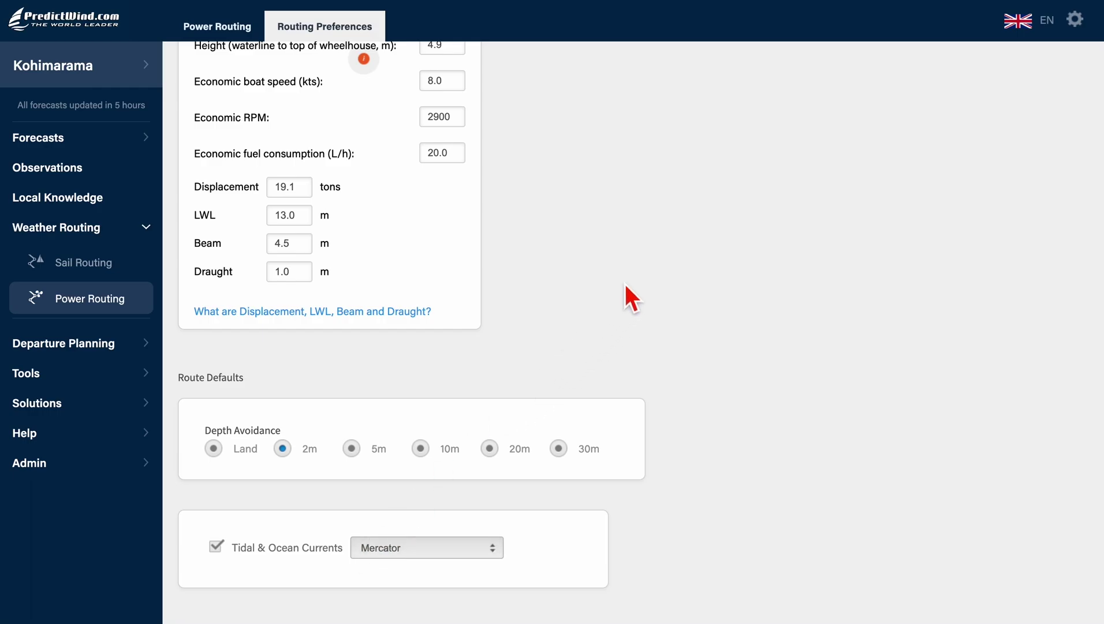
{"action": "scroll", "coordinate": [626, 285], "scroll_direction": "up", "scroll_amount": 4}
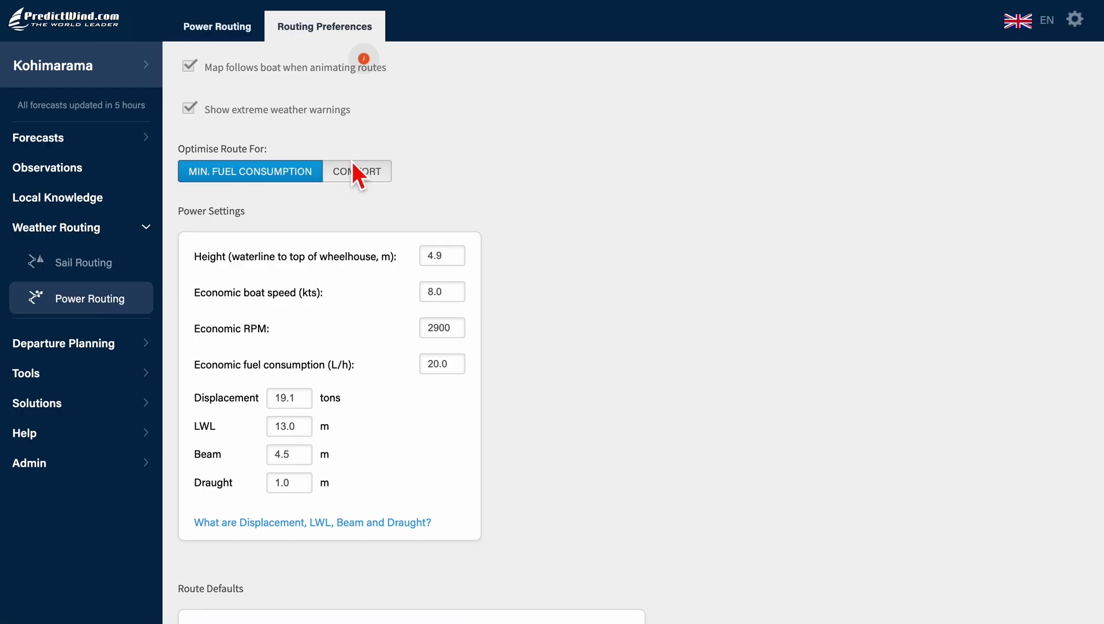
{"action": "left_click", "coordinate": [370, 184]}
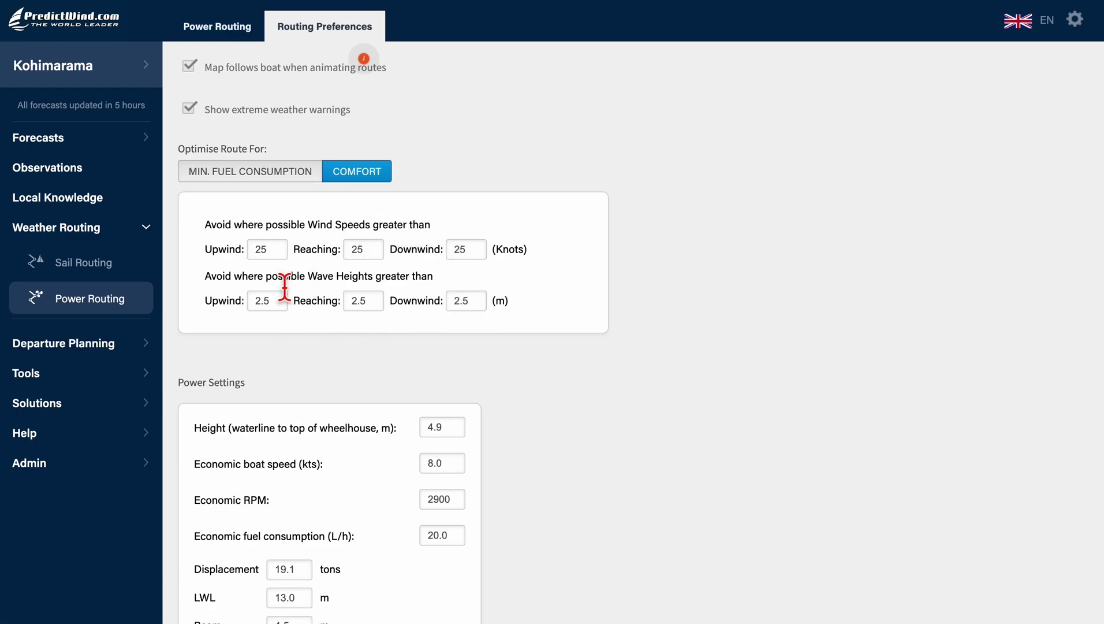
{"action": "left_click", "coordinate": [264, 173]}
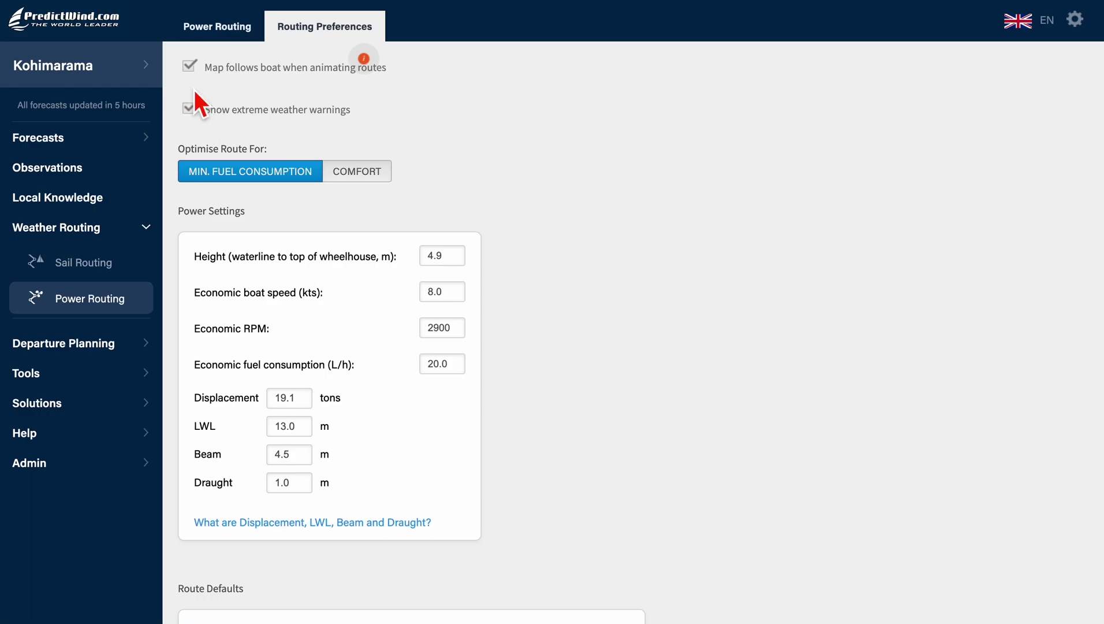
Back on the route map, shift the start waypoint along the Massachusetts coast and the end waypoint southeast.
{"action": "left_click", "coordinate": [231, 37]}
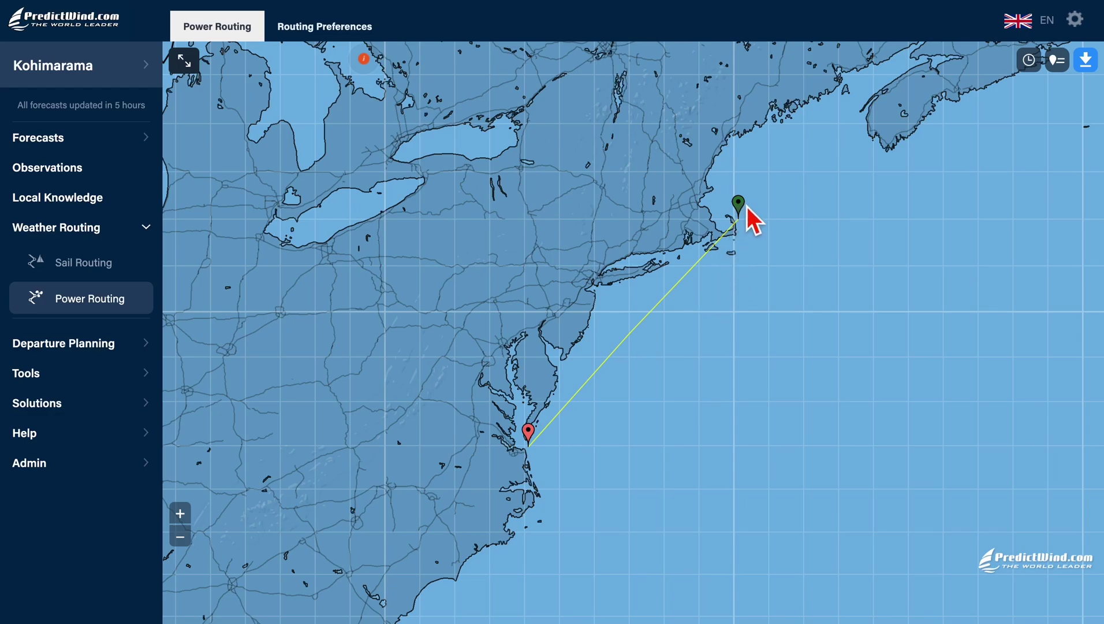
{"action": "mouse_move", "coordinate": [748, 206]}
{"action": "left_mouse_down"}
{"action": "mouse_move", "coordinate": [814, 250]}
{"action": "mouse_move", "coordinate": [784, 182]}
{"action": "mouse_move", "coordinate": [735, 182]}
{"action": "mouse_move", "coordinate": [726, 194]}
{"action": "left_mouse_up"}
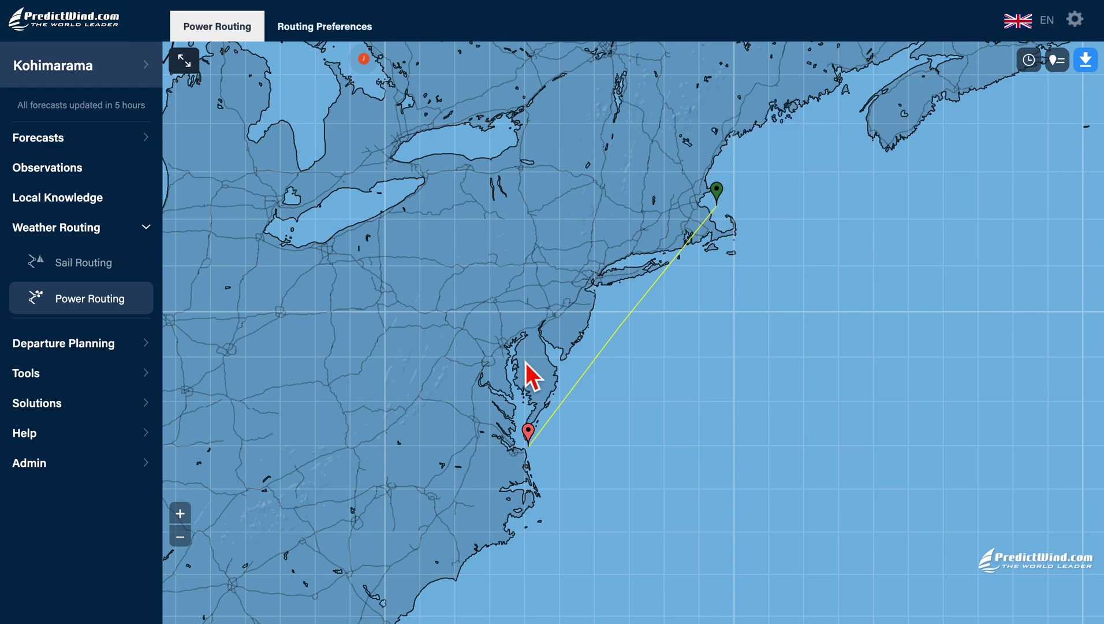
{"action": "mouse_move", "coordinate": [531, 439]}
{"action": "left_mouse_down"}
{"action": "mouse_move", "coordinate": [572, 463]}
{"action": "mouse_move", "coordinate": [540, 469]}
{"action": "mouse_move", "coordinate": [533, 447]}
{"action": "left_mouse_up"}
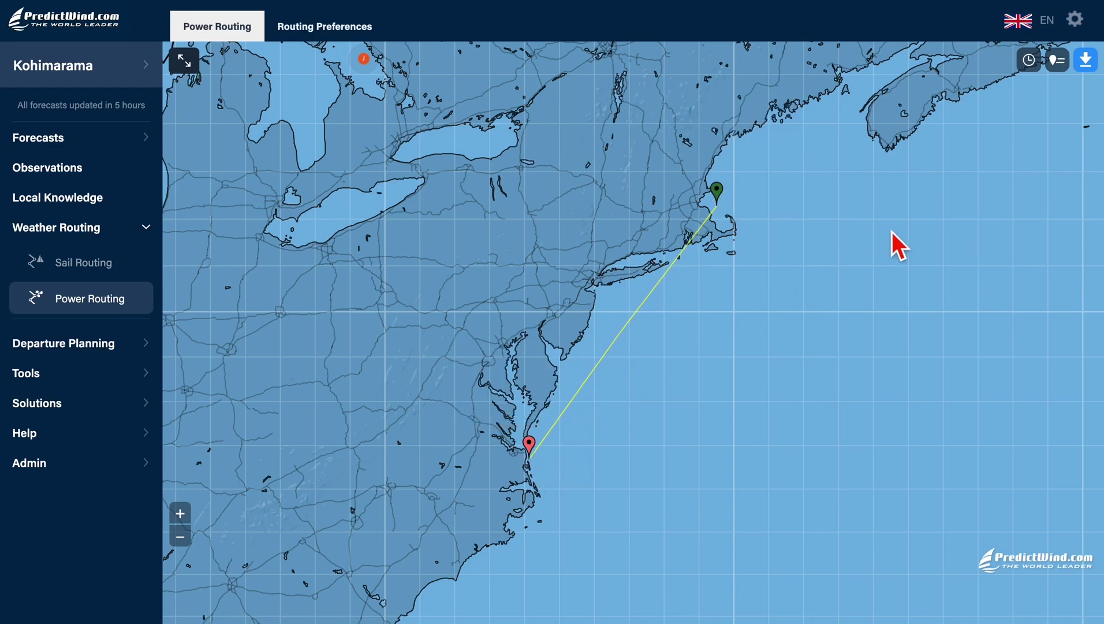
Move the start waypoint to 41 15.768n 71 46.377w near Long Island Sound using Routing Options.
{"action": "left_click", "coordinate": [1059, 61]}
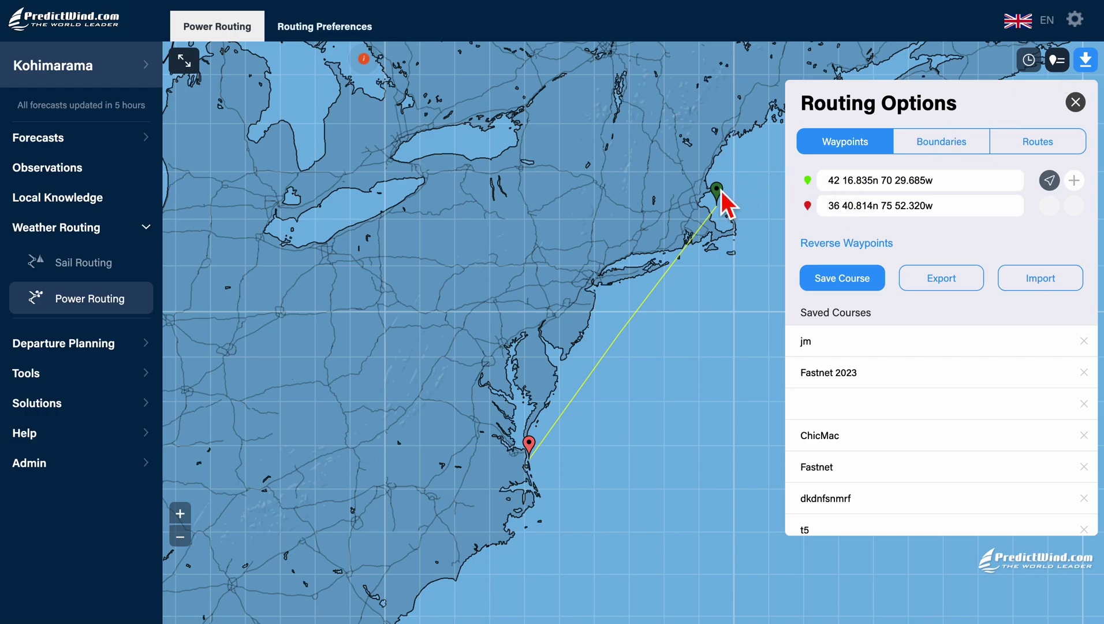
{"action": "mouse_move", "coordinate": [719, 191]}
{"action": "left_mouse_down"}
{"action": "mouse_move", "coordinate": [745, 208]}
{"action": "mouse_move", "coordinate": [675, 240]}
{"action": "left_mouse_up"}
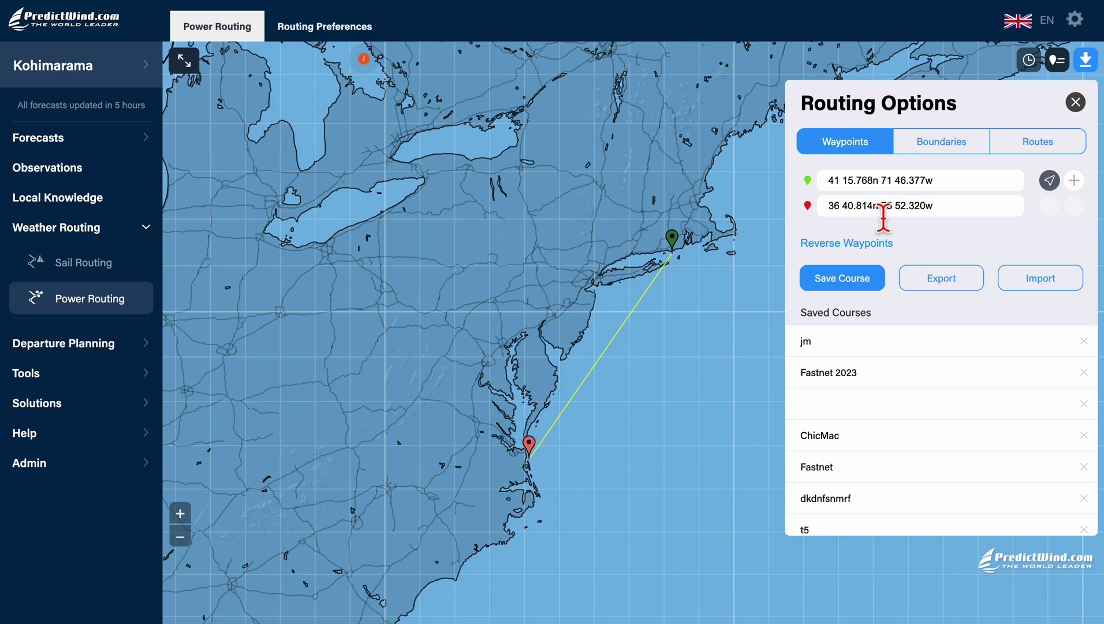
{"action": "left_click", "coordinate": [1076, 102]}
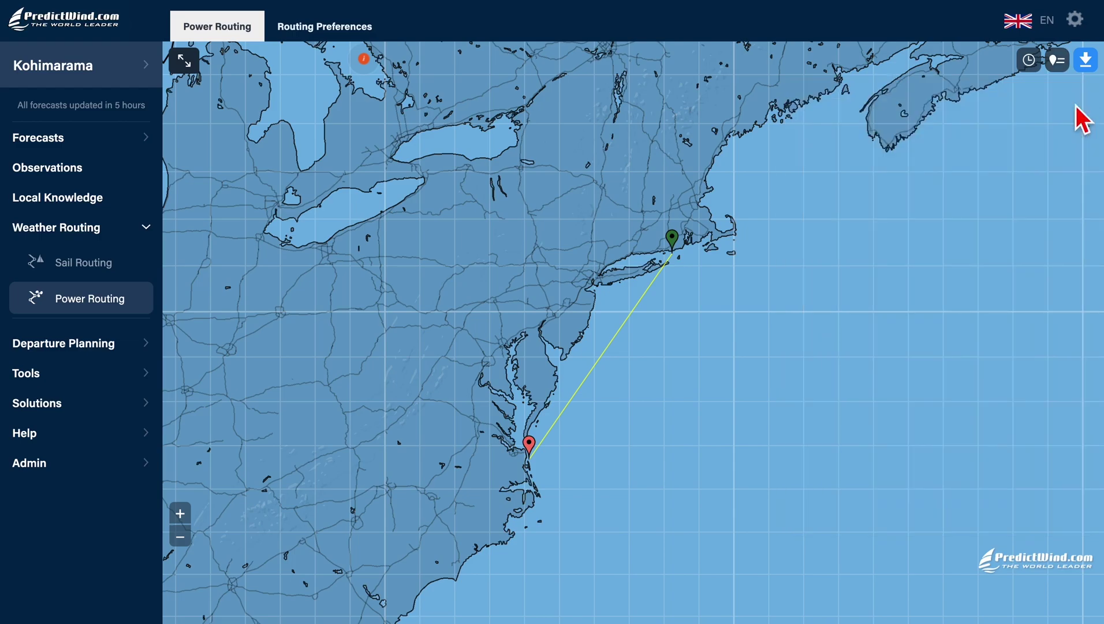
Set departure to now, 19/09/2023 01:20 PM, keeping the Pacific/Auckland timezone.
{"action": "left_click", "coordinate": [1029, 60]}
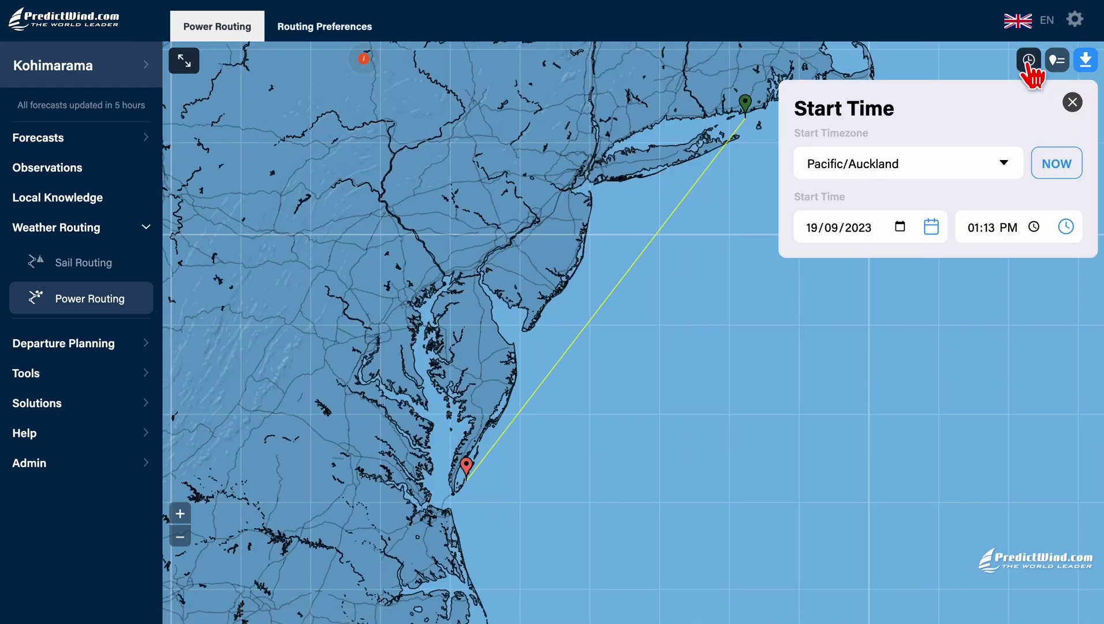
{"action": "left_click", "coordinate": [1009, 166]}
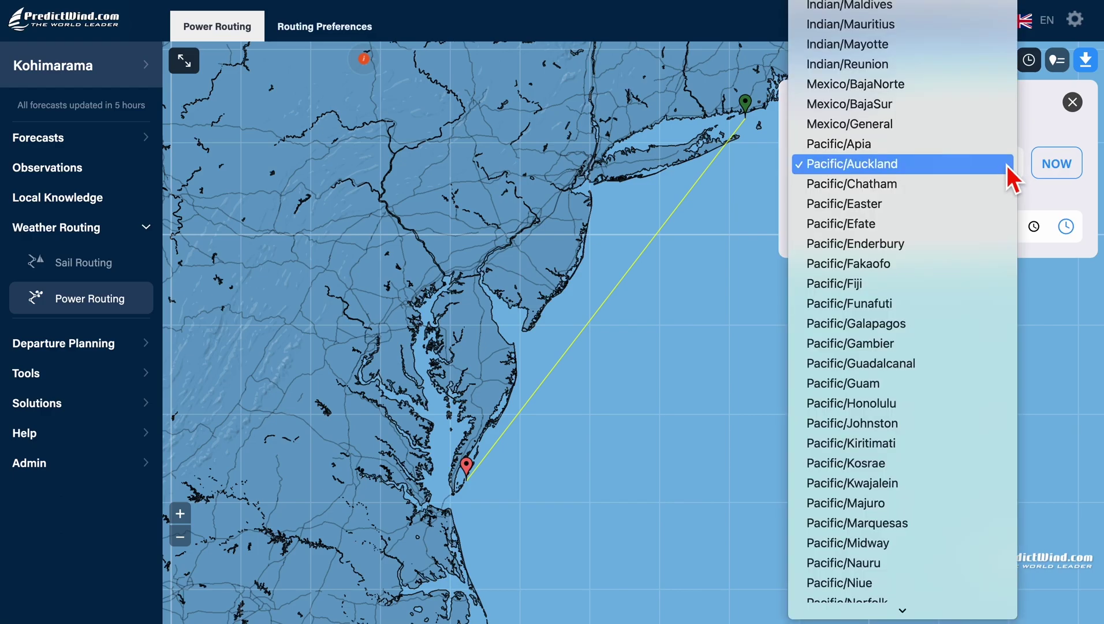
{"action": "left_click", "coordinate": [1070, 113]}
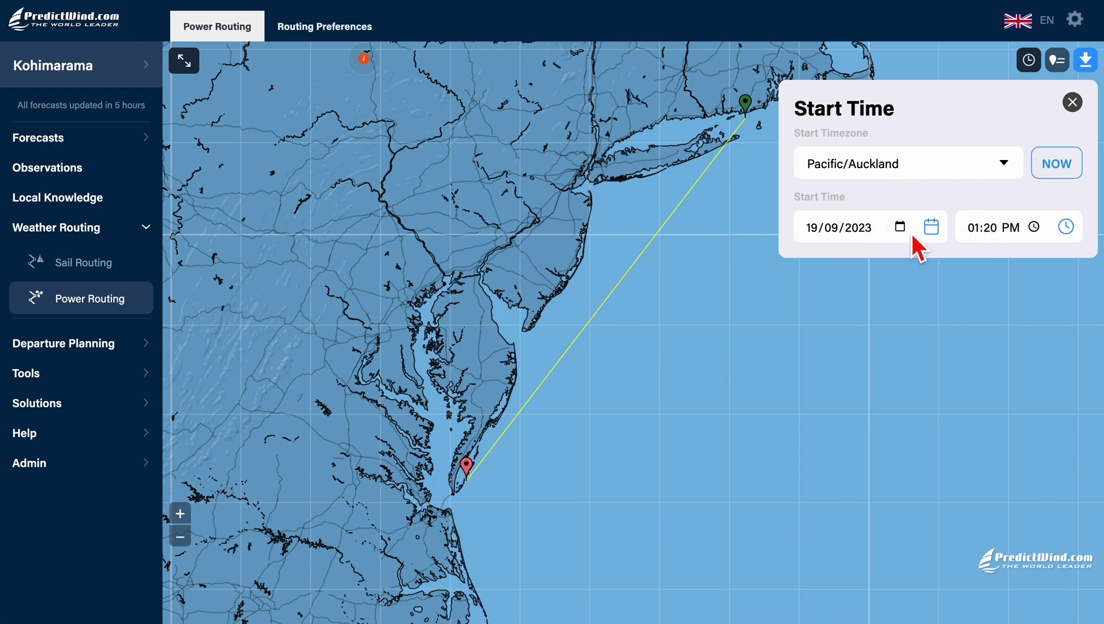
{"action": "left_click", "coordinate": [1056, 163]}
{"action": "left_click", "coordinate": [1053, 163]}
Calculate the power-boat route and probe the wind at four points on the map.
{"action": "left_click", "coordinate": [1072, 102]}
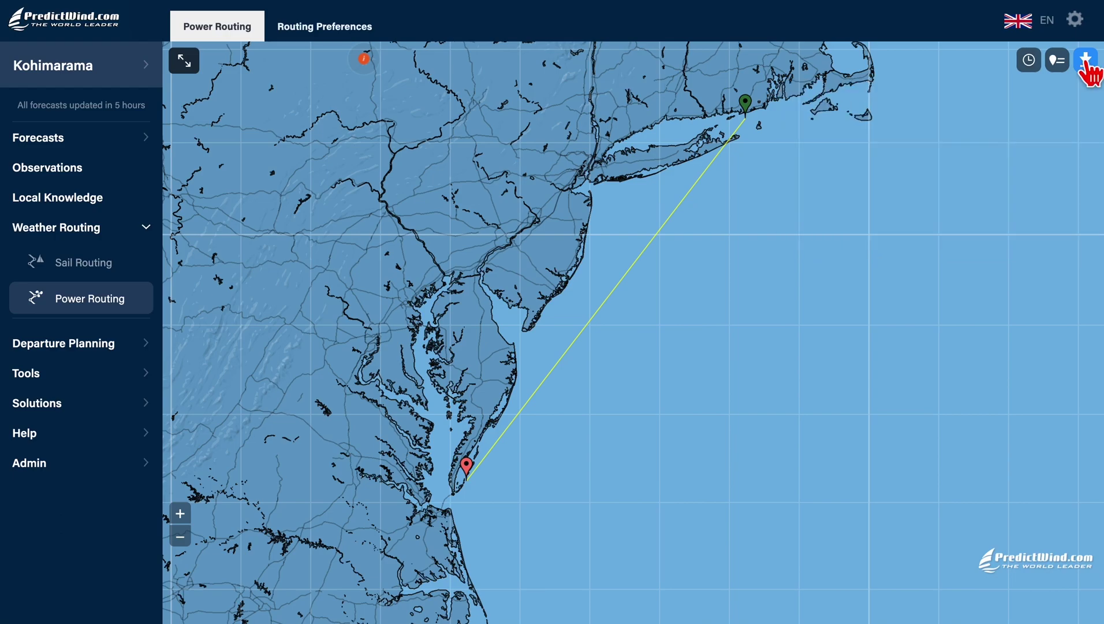
{"action": "left_click", "coordinate": [1086, 61]}
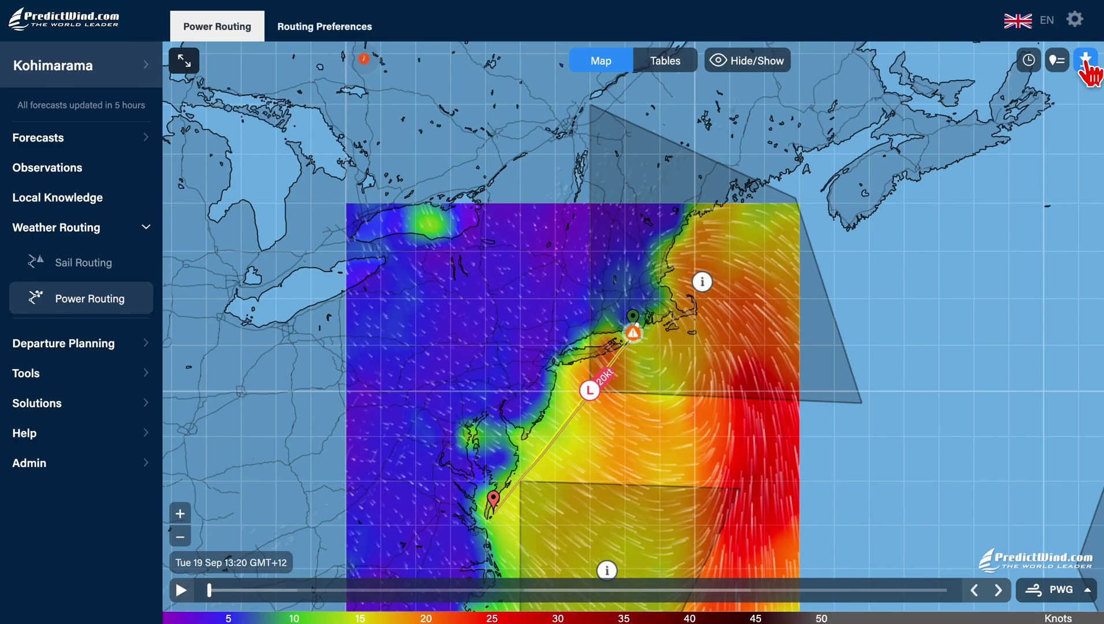
{"action": "left_click", "coordinate": [699, 283]}
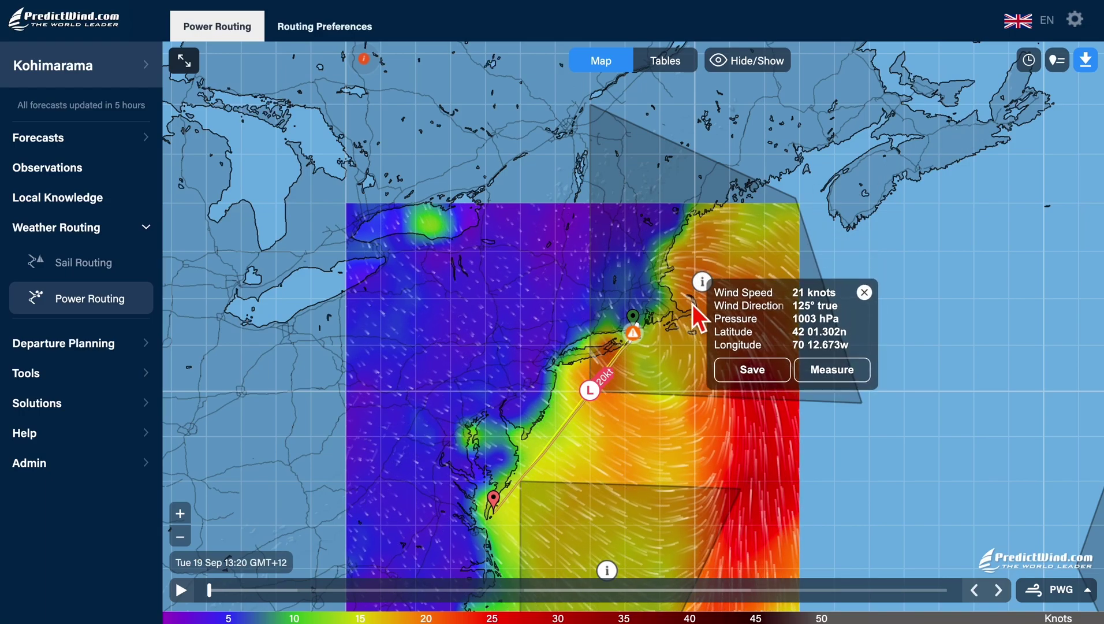
{"action": "left_click", "coordinate": [746, 287]}
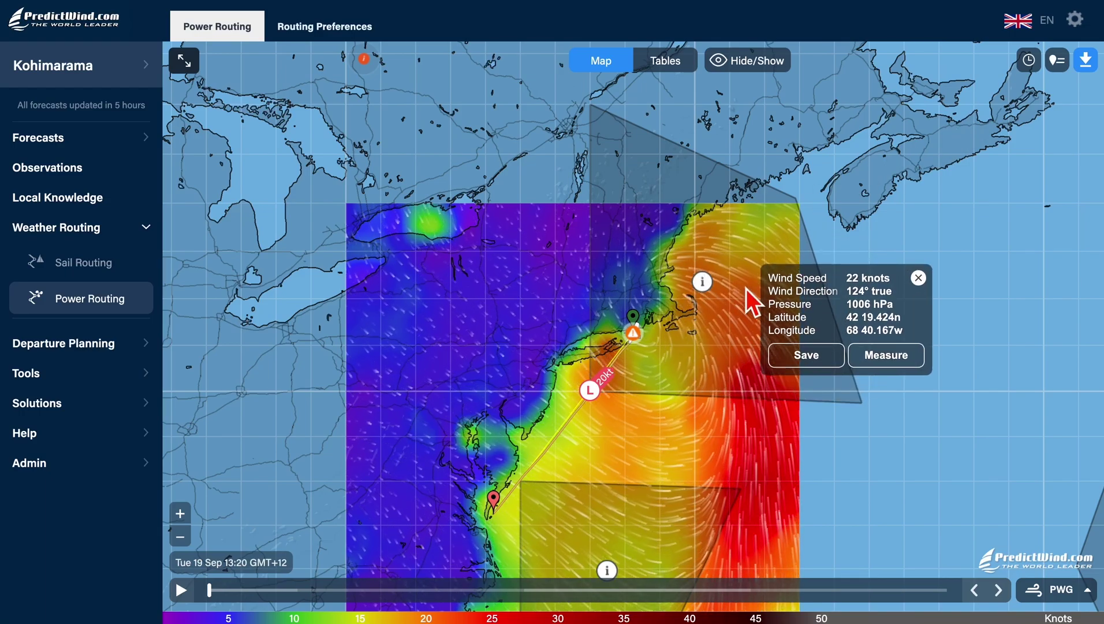
{"action": "left_click", "coordinate": [750, 302]}
{"action": "left_click", "coordinate": [689, 341]}
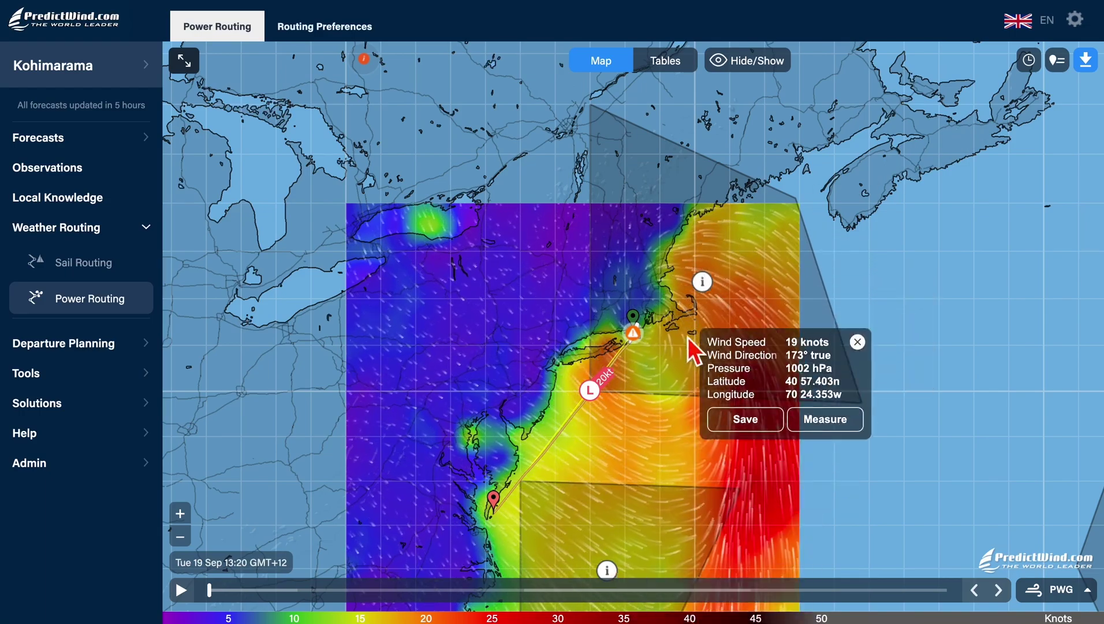
Read the GALE High Seas Forecast FZNT01 KWBC text for the sea area, then close it.
{"action": "left_click", "coordinate": [708, 285]}
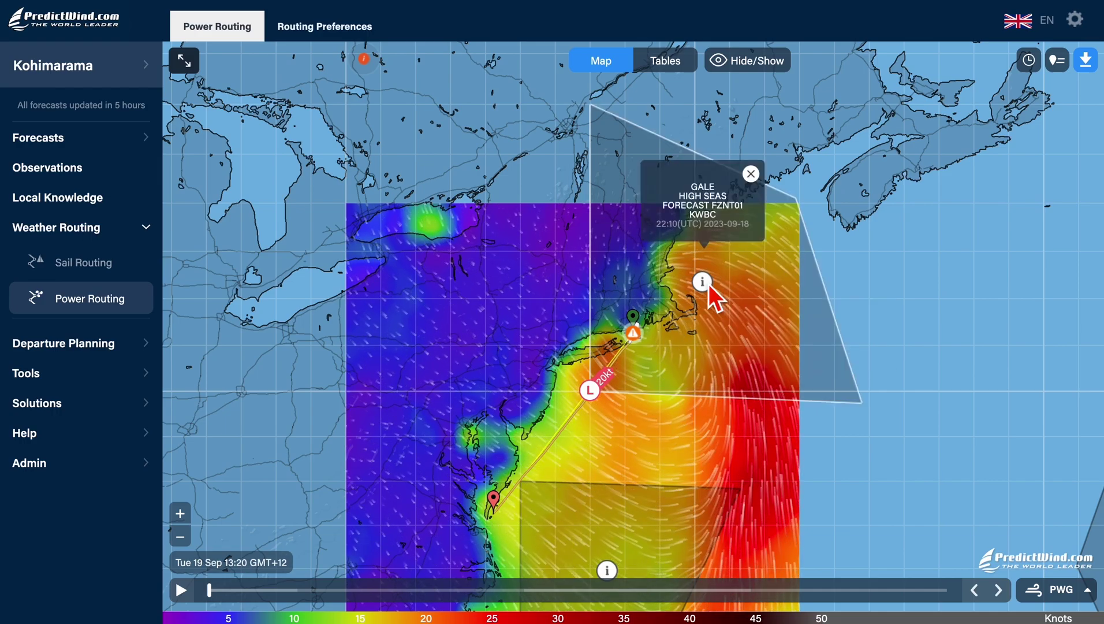
{"action": "left_click", "coordinate": [711, 211]}
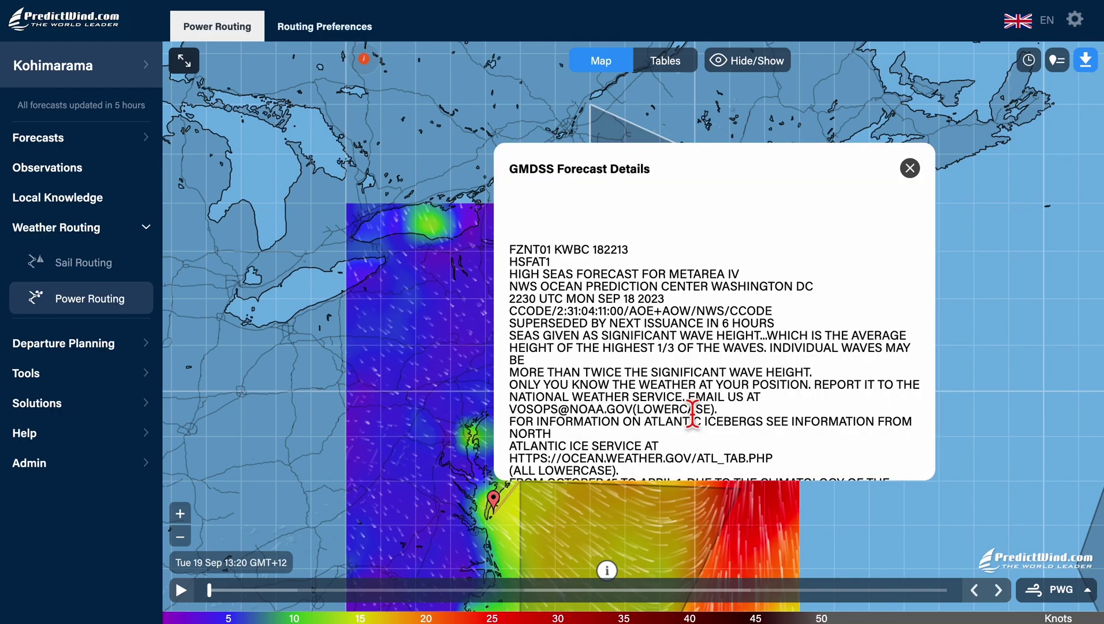
{"action": "scroll", "coordinate": [693, 414], "scroll_direction": "down", "scroll_amount": 10}
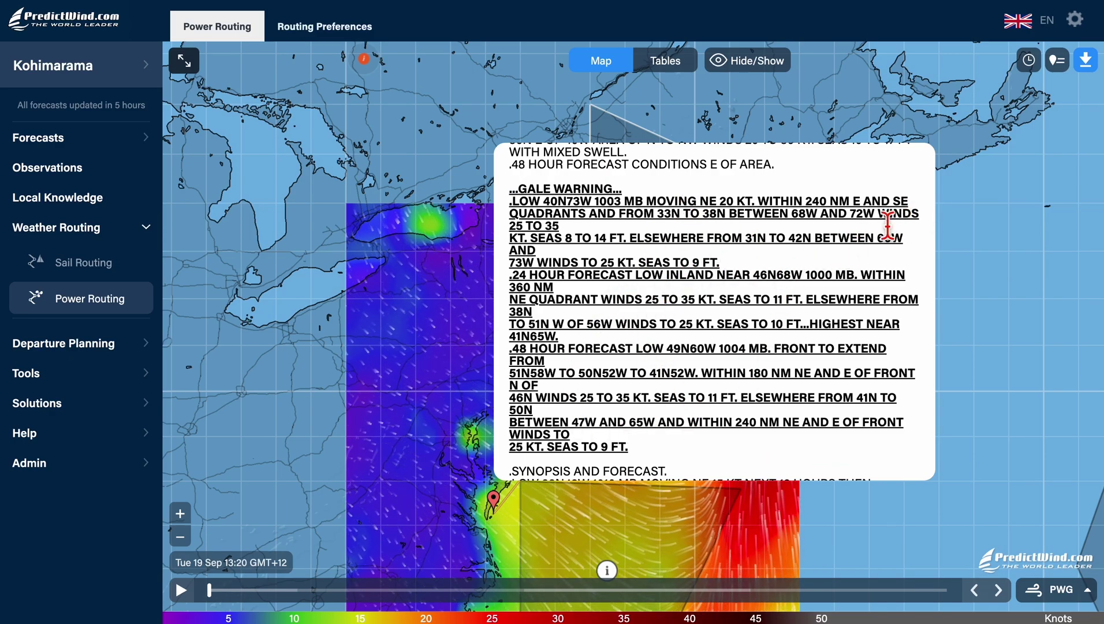
{"action": "left_click", "coordinate": [912, 165]}
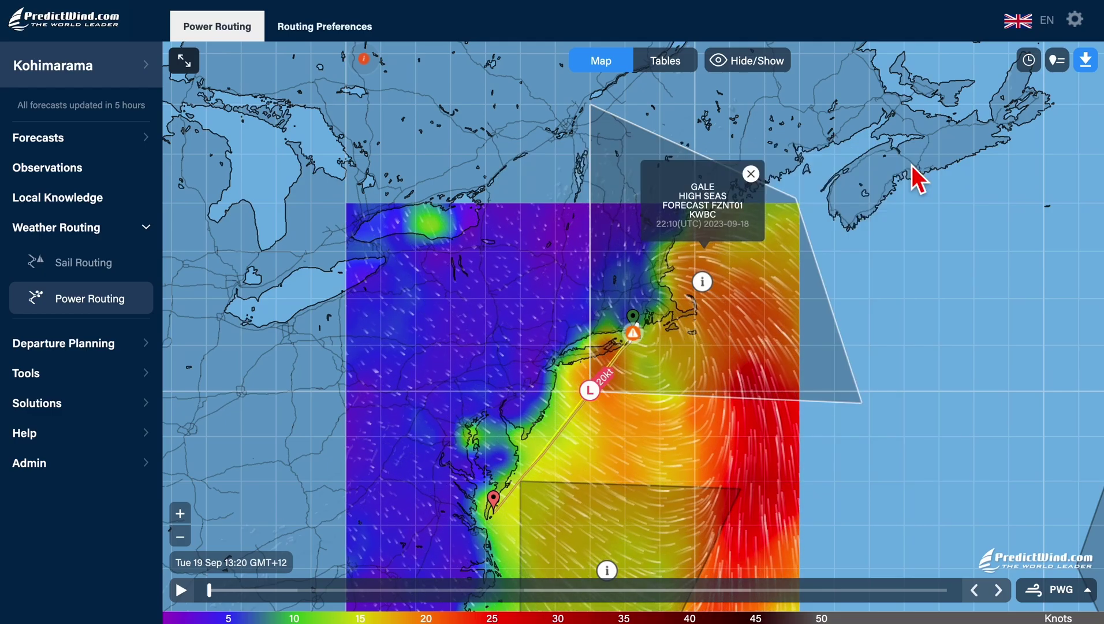
Zoom in on the route start and show its Roll and Vertical Acc warning.
{"action": "left_click", "coordinate": [912, 165]}
{"action": "left_click", "coordinate": [616, 358]}
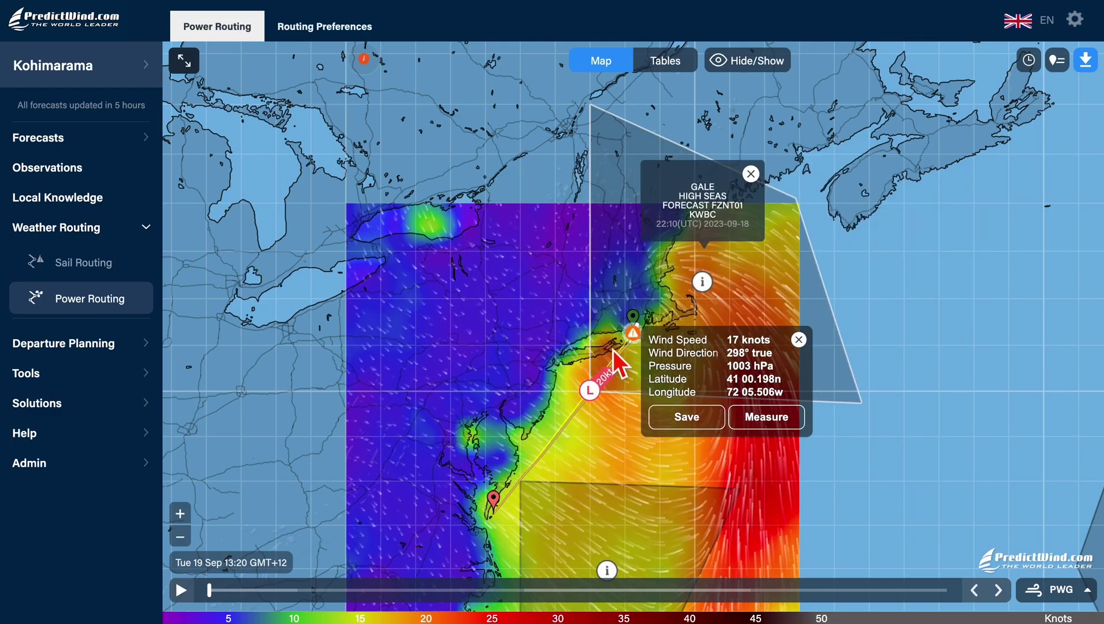
{"action": "left_click", "coordinate": [181, 514]}
{"action": "left_click", "coordinate": [180, 513]}
{"action": "left_click", "coordinate": [180, 514]}
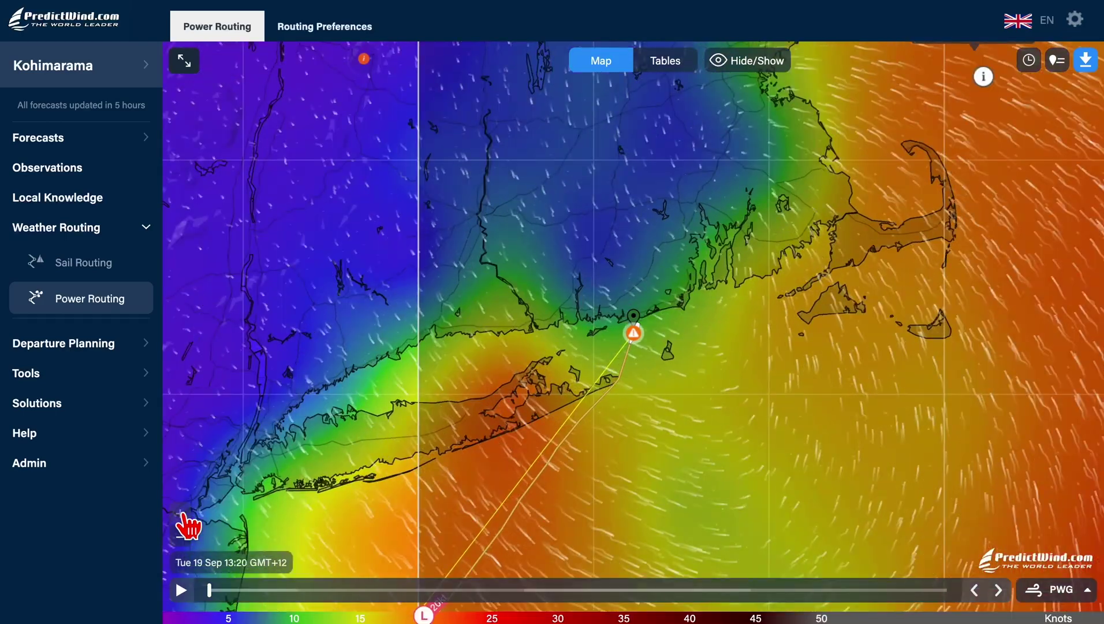
{"action": "left_click", "coordinate": [468, 380]}
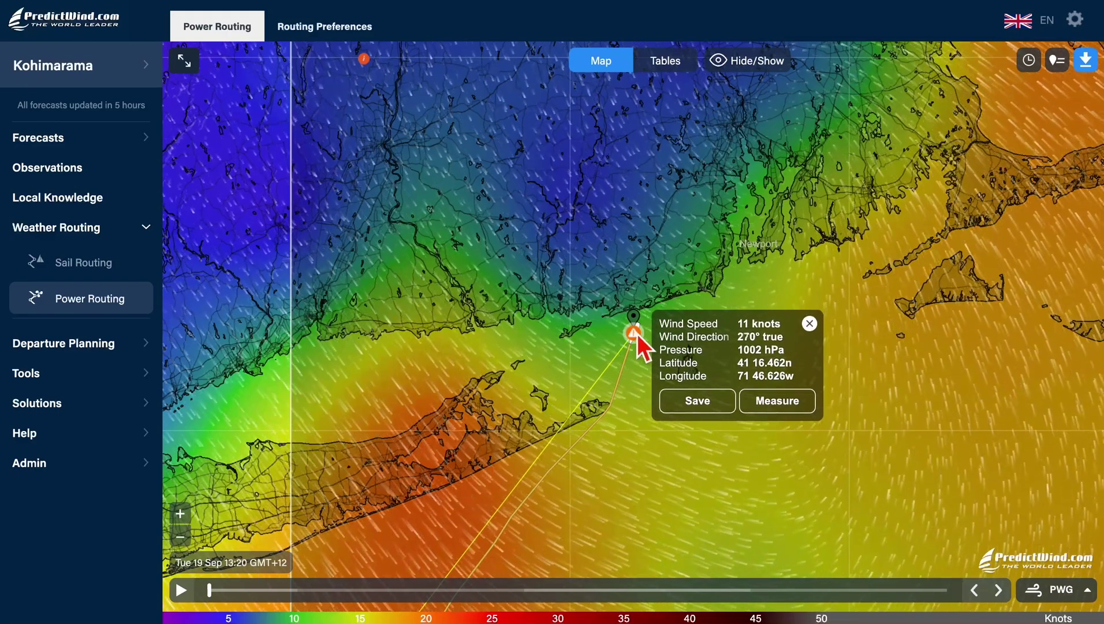
{"action": "left_click", "coordinate": [636, 334]}
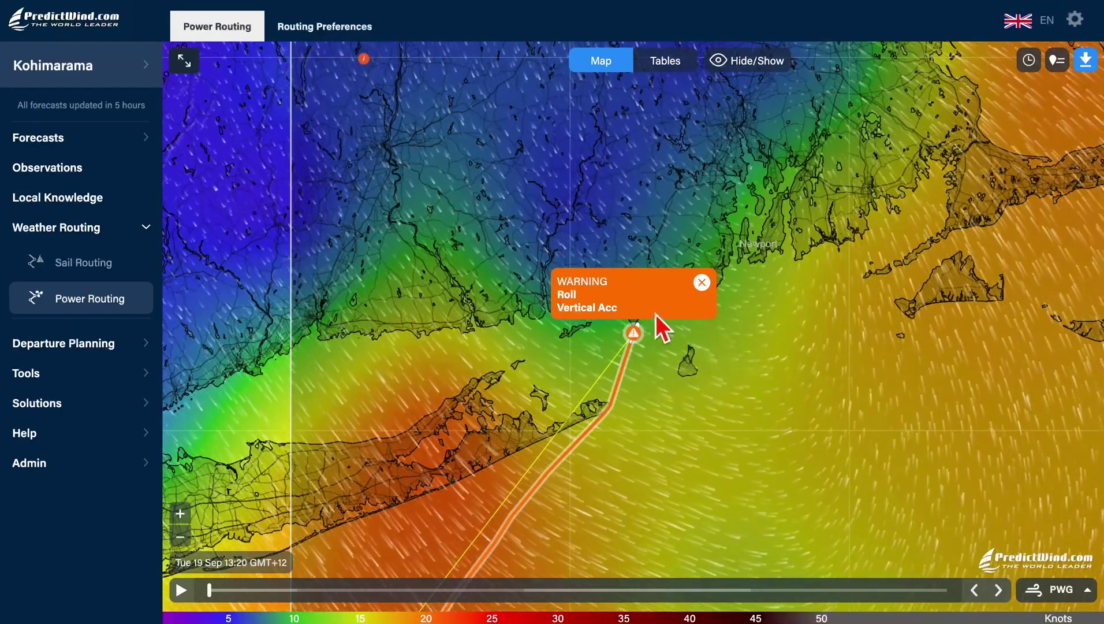
Pan south along the route past New York, checking the wind at points beside it.
{"action": "left_click", "coordinate": [754, 391]}
{"action": "left_click_drag", "start_coordinate": [734, 431], "coordinate": [802, 198]}
{"action": "left_click", "coordinate": [802, 194]}
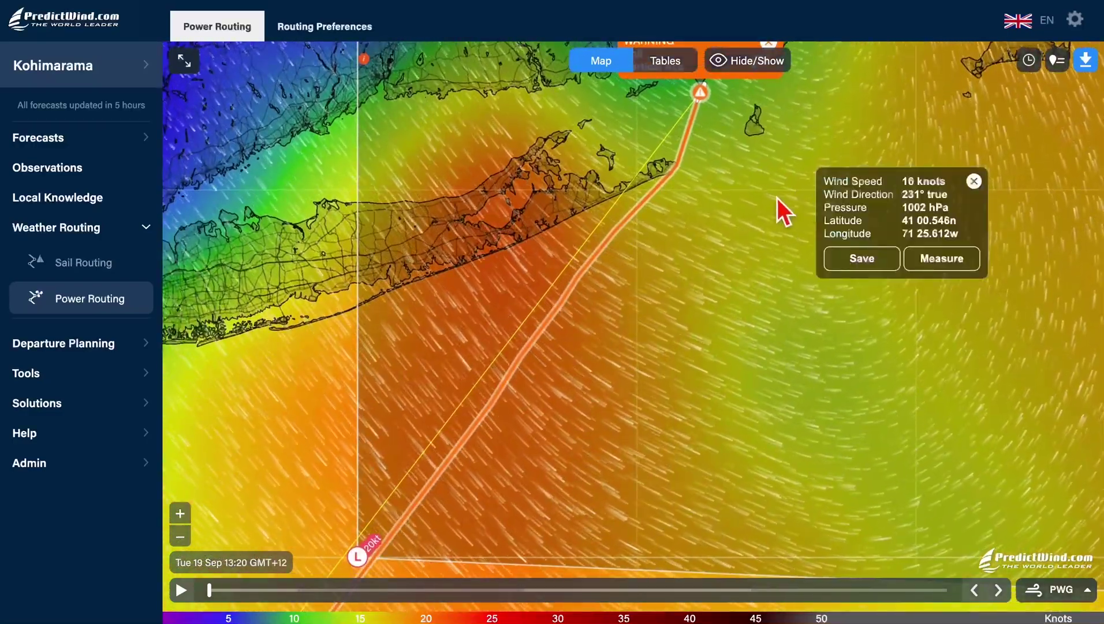
{"action": "left_click", "coordinate": [283, 468]}
{"action": "left_click", "coordinate": [180, 536]}
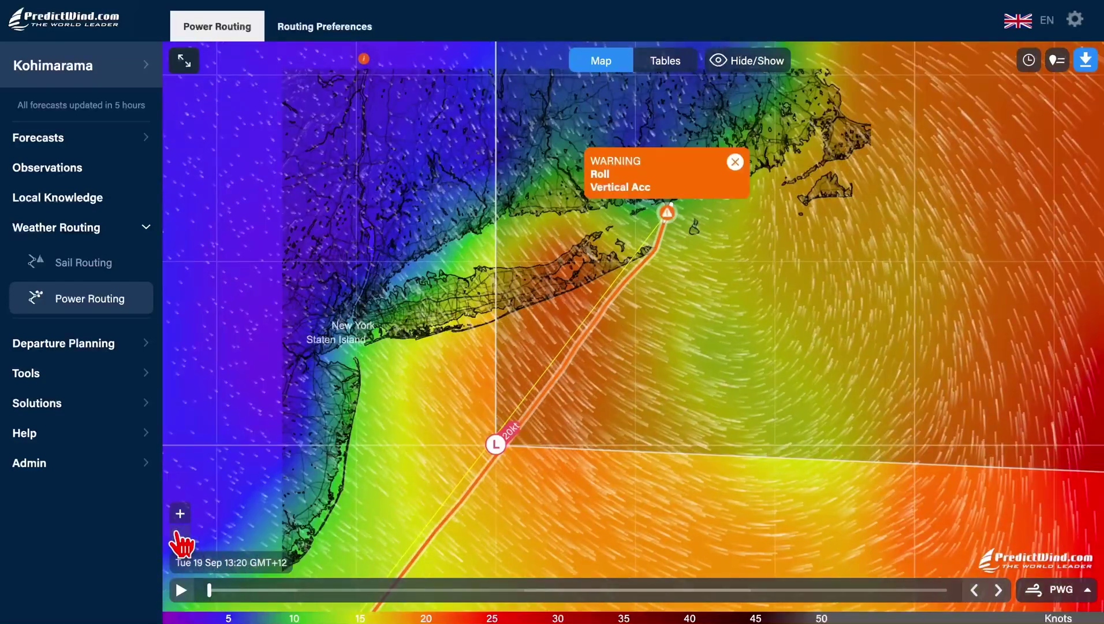
{"action": "left_click", "coordinate": [441, 489]}
{"action": "left_click", "coordinate": [528, 535]}
{"action": "left_click_drag", "start_coordinate": [529, 535], "coordinate": [592, 271]}
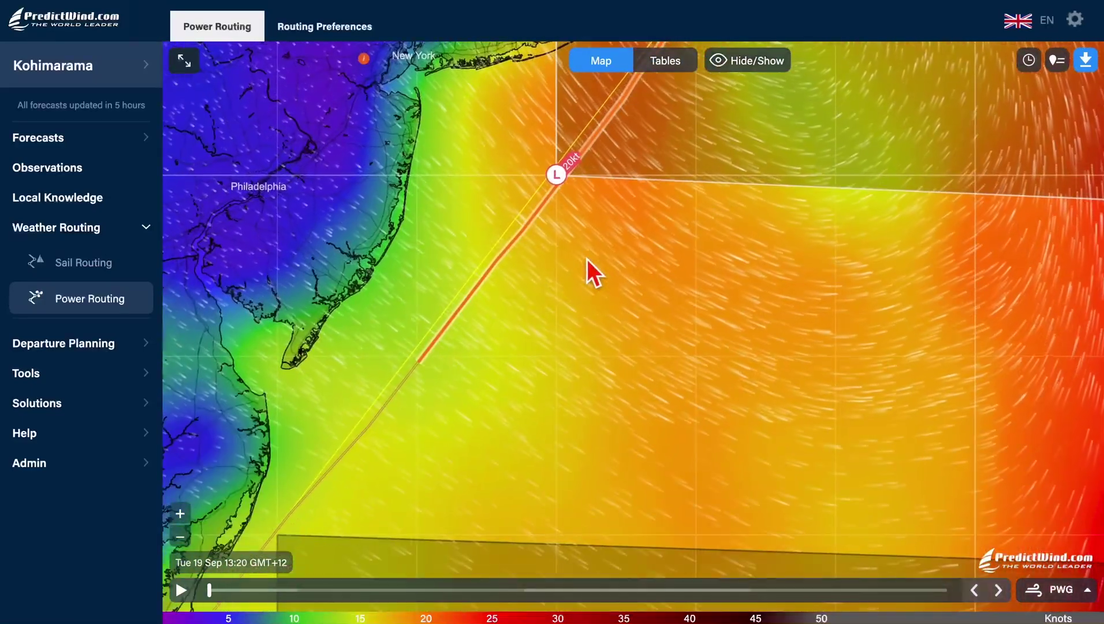
{"action": "left_click", "coordinate": [431, 348]}
{"action": "left_click", "coordinate": [217, 591]}
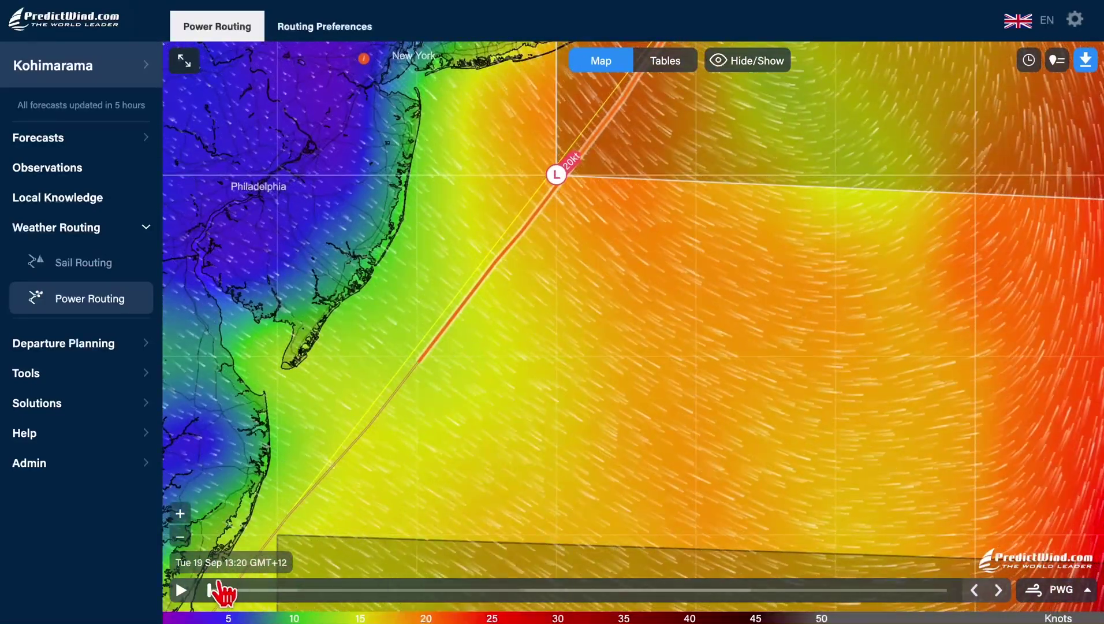
Advance the forecast timeline to 13:39 and check the wind at an inland point.
{"action": "left_click_drag", "start_coordinate": [211, 598], "coordinate": [222, 456]}
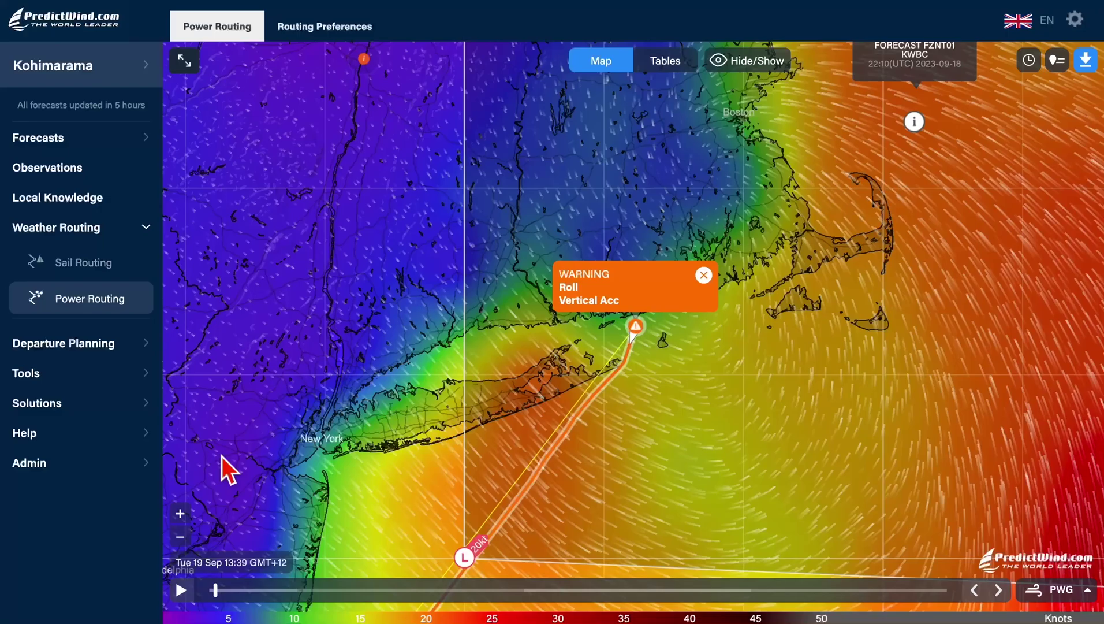
{"action": "left_click", "coordinate": [222, 456]}
{"action": "left_click", "coordinate": [394, 445]}
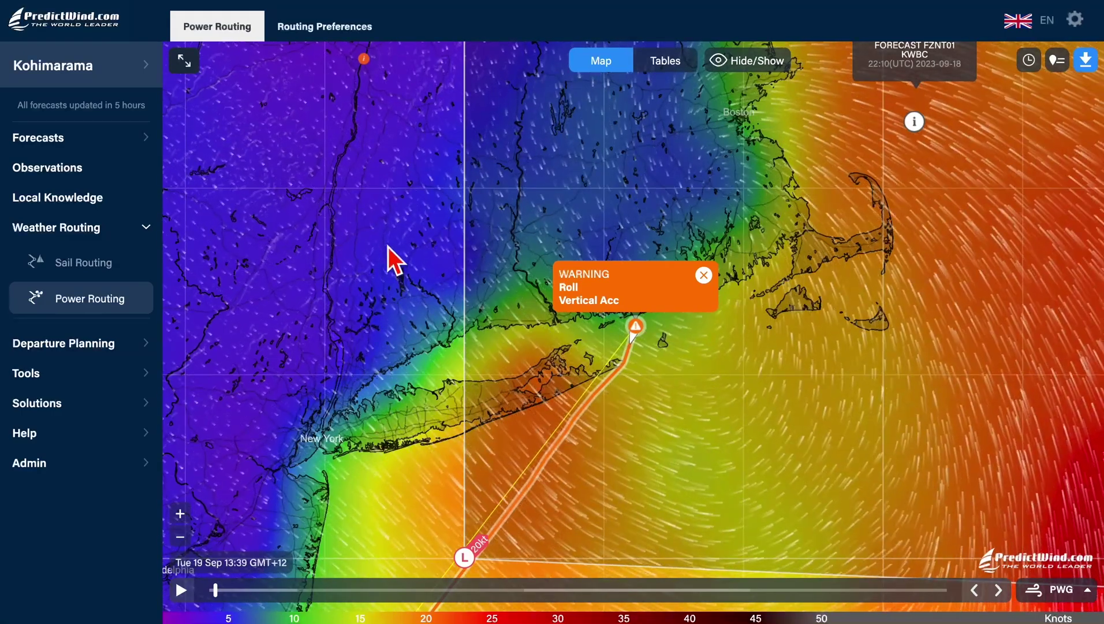
Switch the route view from the map to the Tables page.
{"action": "left_click", "coordinate": [1060, 589]}
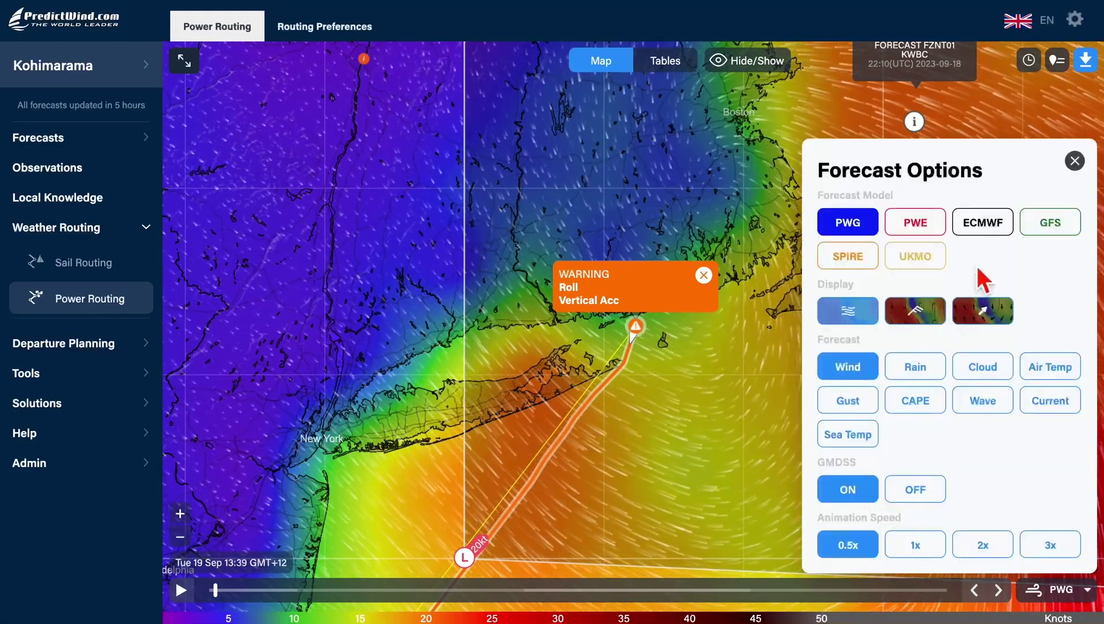
{"action": "left_click", "coordinate": [1075, 161]}
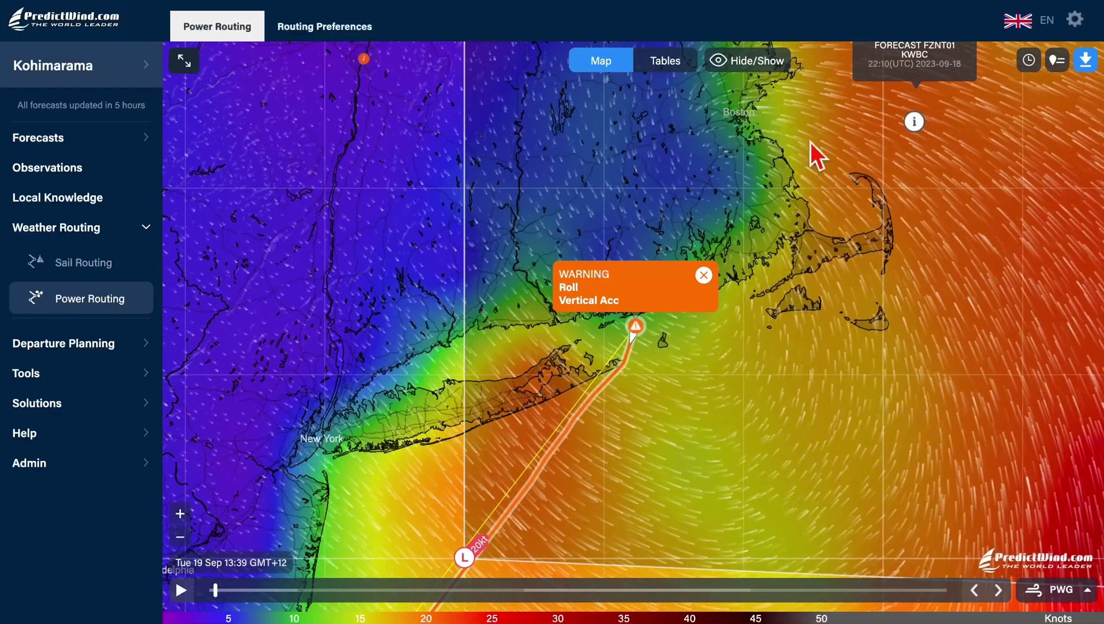
{"action": "left_click", "coordinate": [668, 66]}
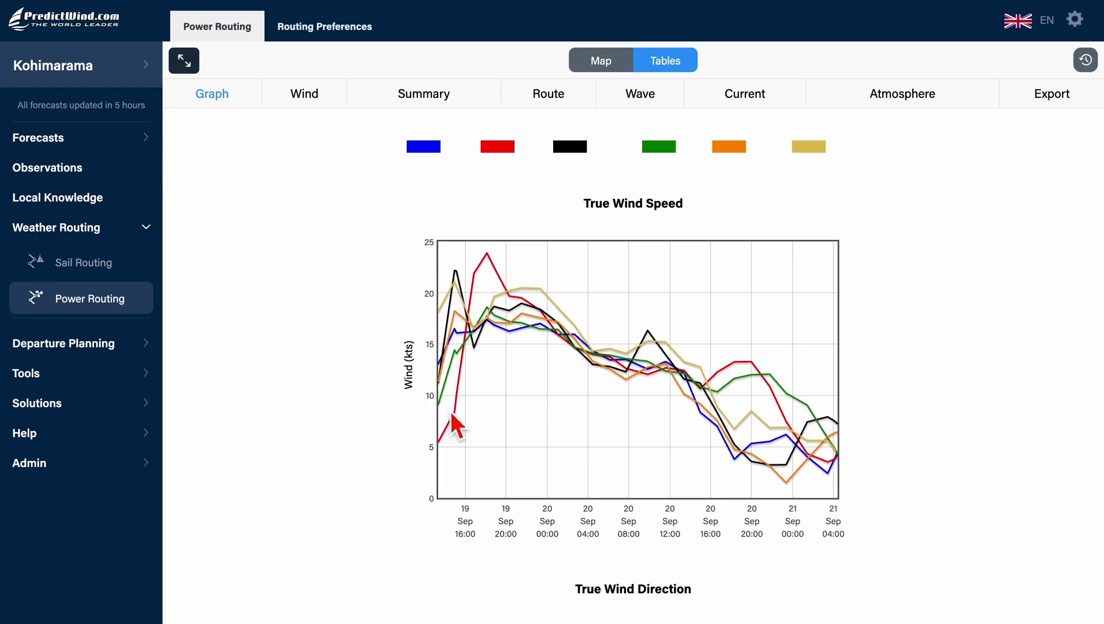
Scroll down the route graphs to the Roll chart peaking near 10.5 RMS degrees.
{"action": "scroll", "coordinate": [729, 419], "scroll_direction": "down", "scroll_amount": 3}
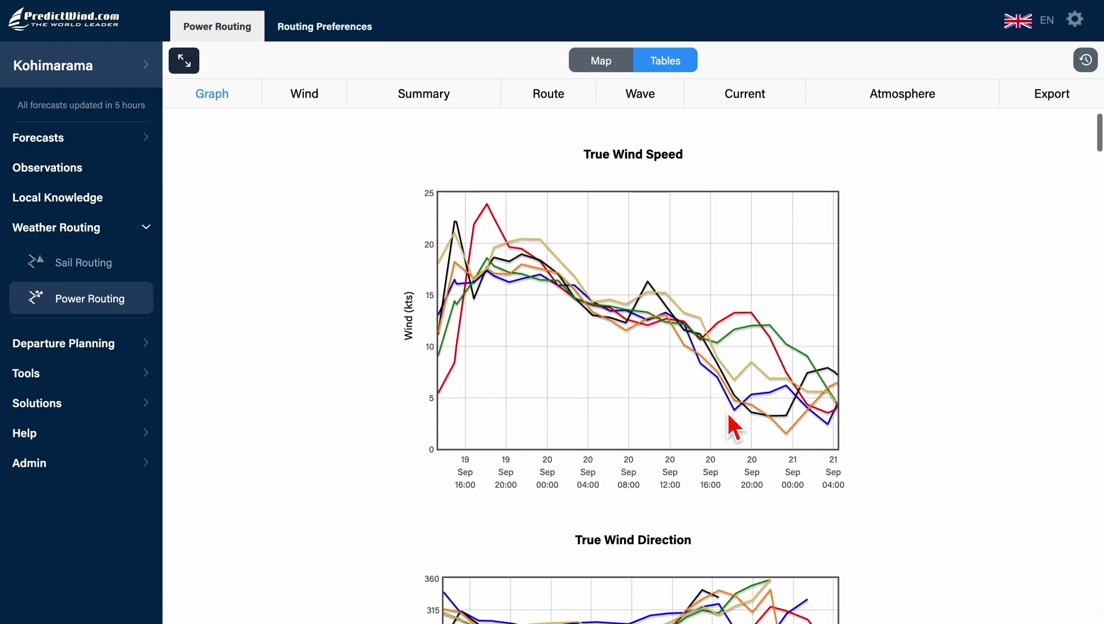
{"action": "scroll", "coordinate": [728, 413], "scroll_direction": "down", "scroll_amount": 1}
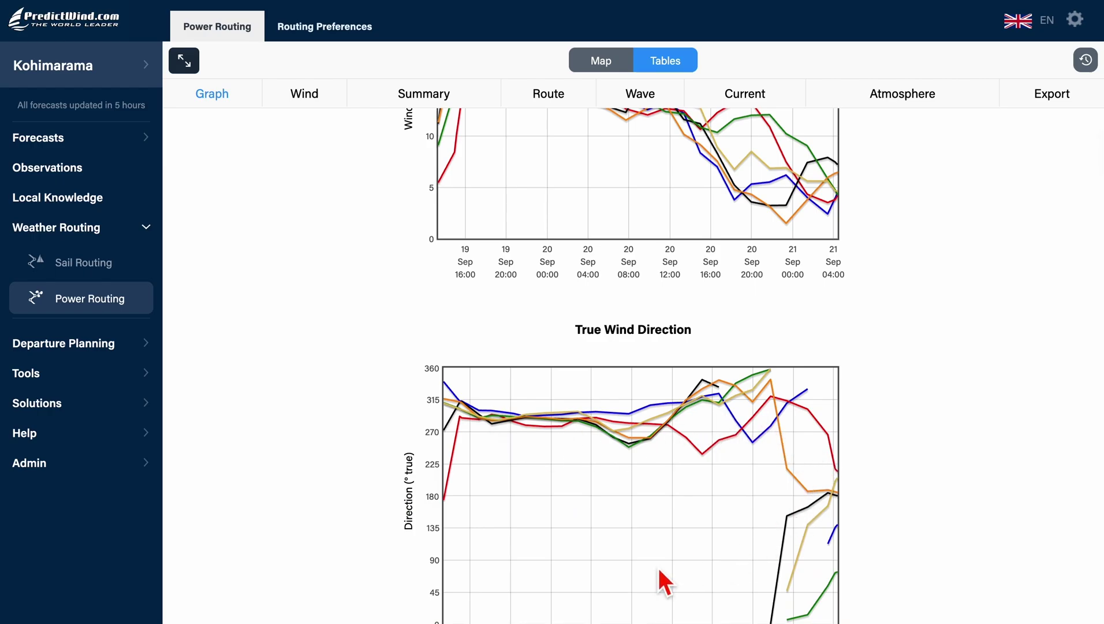
{"action": "scroll", "coordinate": [658, 568], "scroll_direction": "down", "scroll_amount": 10}
{"action": "scroll", "coordinate": [730, 436], "scroll_direction": "down", "scroll_amount": 14}
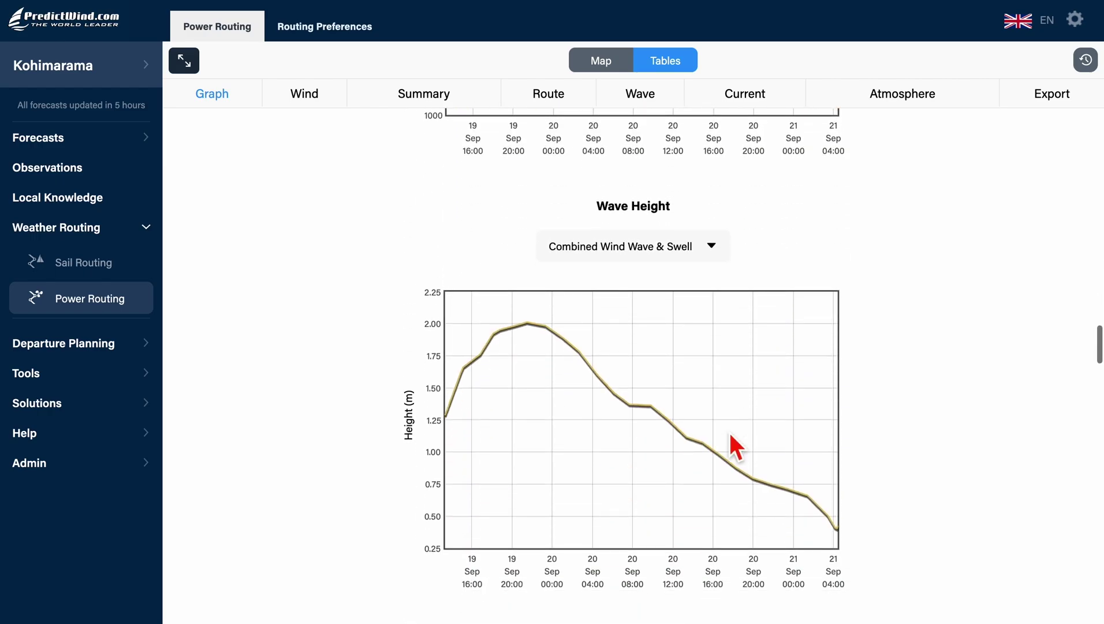
{"action": "scroll", "coordinate": [731, 434], "scroll_direction": "down", "scroll_amount": 6}
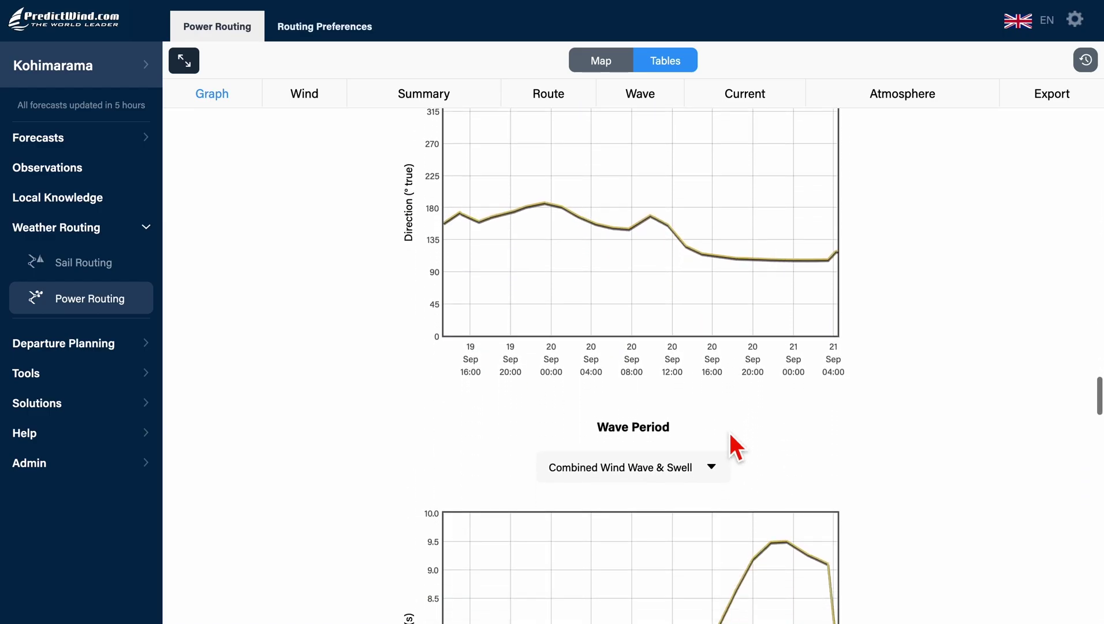
{"action": "scroll", "coordinate": [731, 434], "scroll_direction": "down", "scroll_amount": 10}
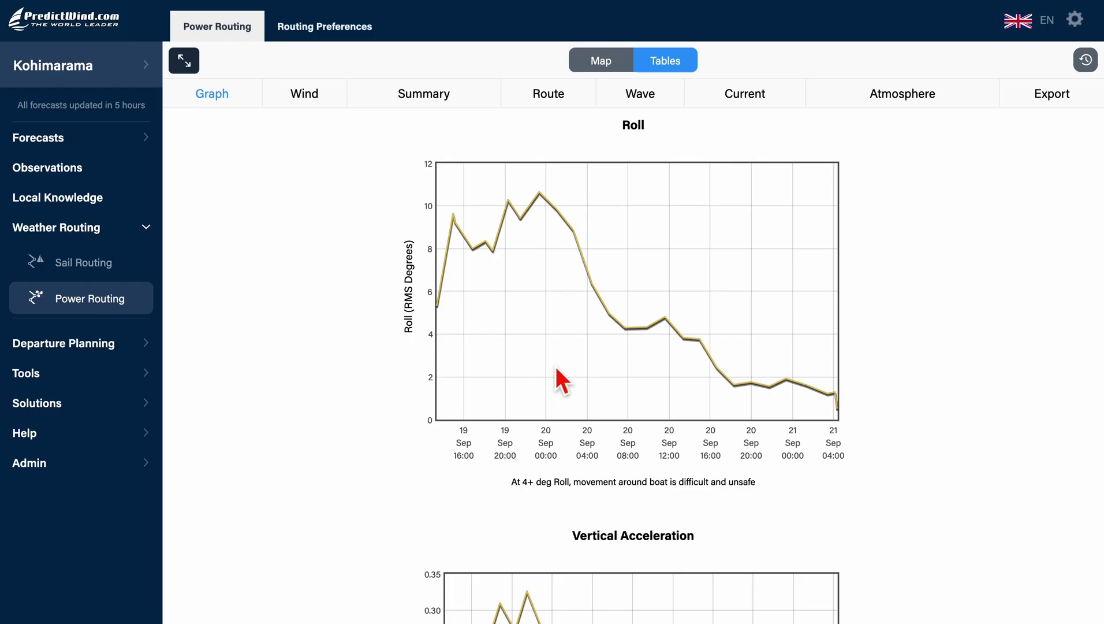
{"action": "scroll", "coordinate": [556, 368], "scroll_direction": "down", "scroll_amount": 1}
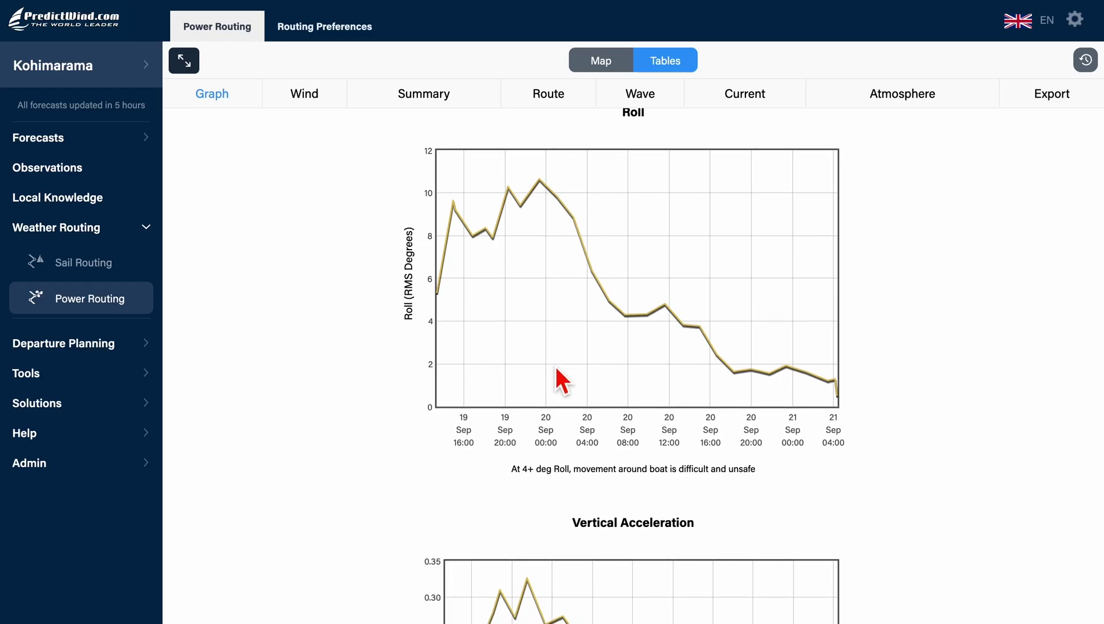
{"action": "scroll", "coordinate": [556, 368], "scroll_direction": "down", "scroll_amount": 3}
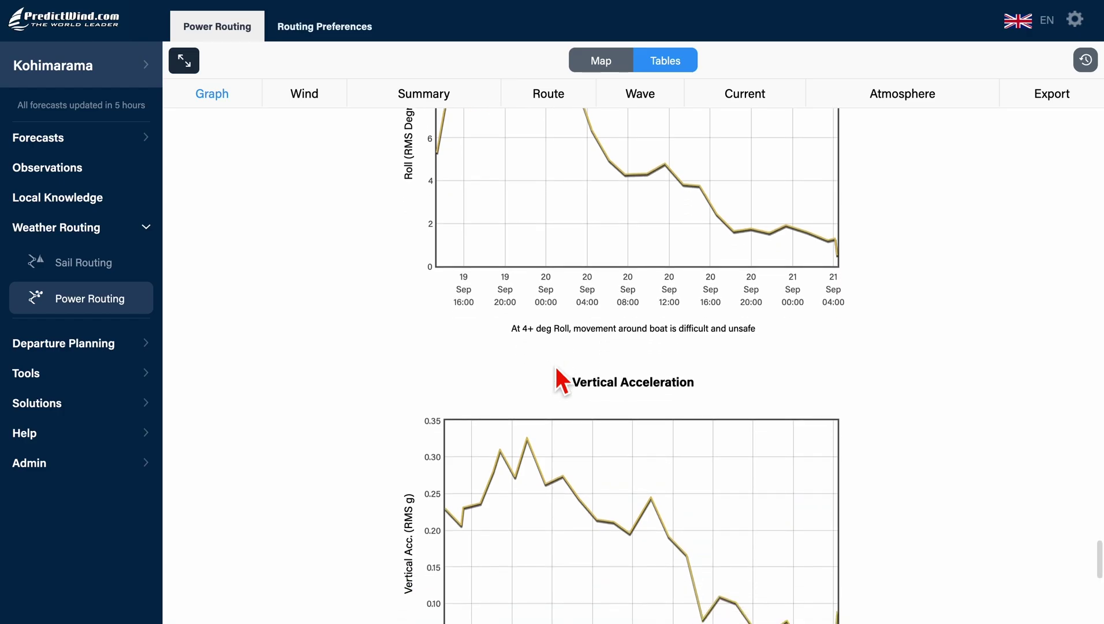
{"action": "scroll", "coordinate": [556, 369], "scroll_direction": "down", "scroll_amount": 2}
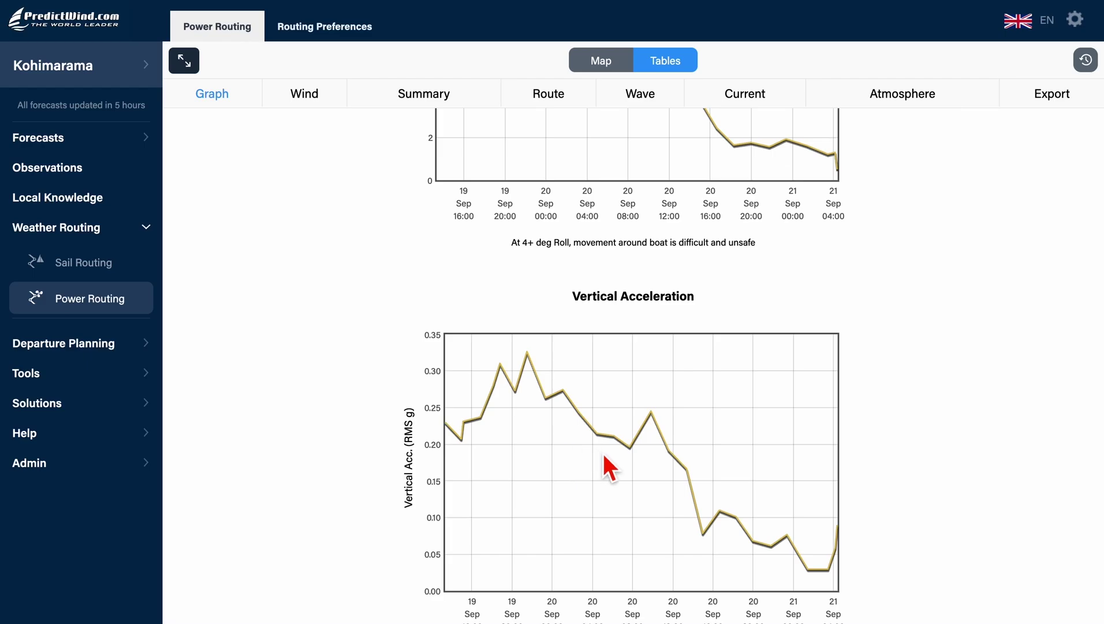
{"action": "scroll", "coordinate": [604, 457], "scroll_direction": "down", "scroll_amount": 2}
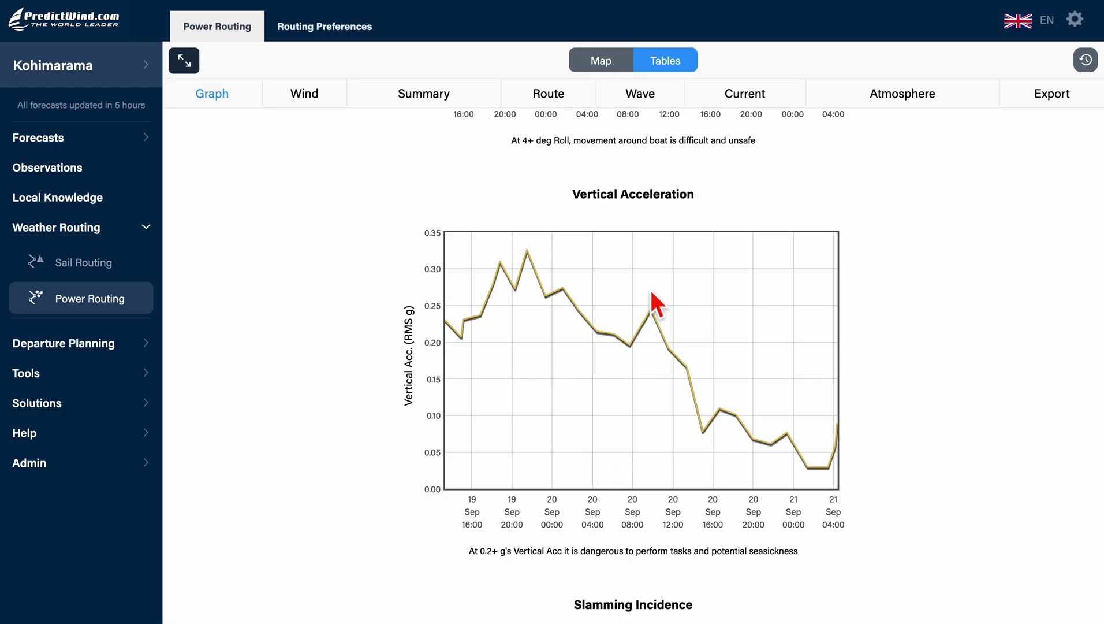
{"action": "scroll", "coordinate": [663, 234], "scroll_direction": "up", "scroll_amount": 3}
{"action": "scroll", "coordinate": [669, 247], "scroll_direction": "up", "scroll_amount": 1}
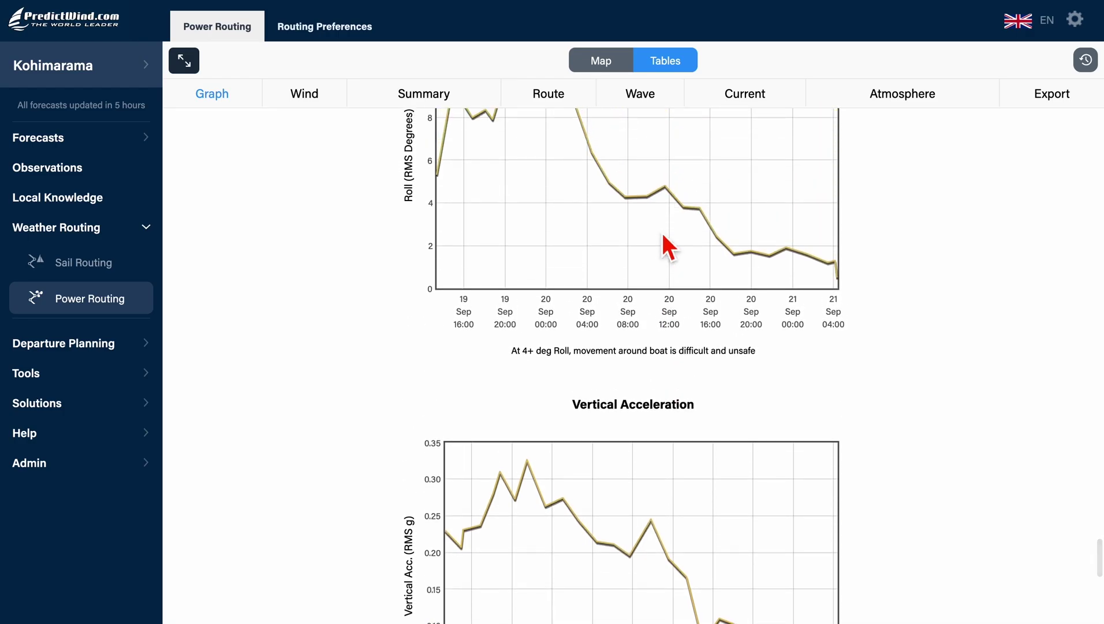
{"action": "scroll", "coordinate": [668, 242], "scroll_direction": "down", "scroll_amount": 2}
{"action": "scroll", "coordinate": [668, 242], "scroll_direction": "up", "scroll_amount": 3}
{"action": "scroll", "coordinate": [666, 242], "scroll_direction": "down", "scroll_amount": 10}
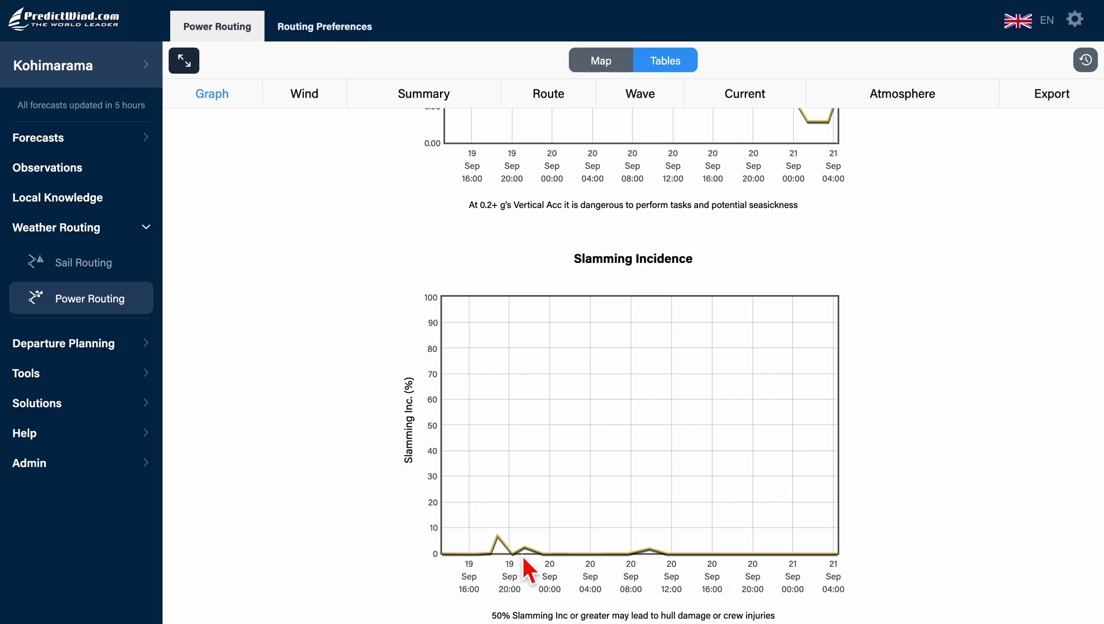
{"action": "scroll", "coordinate": [522, 556], "scroll_direction": "down", "scroll_amount": 1}
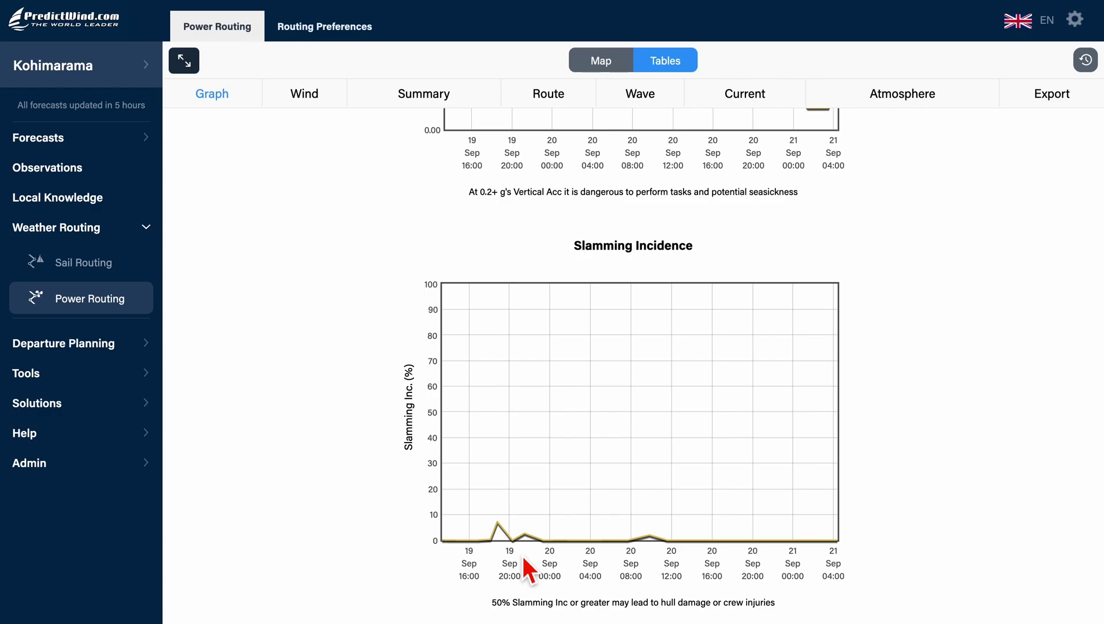
{"action": "scroll", "coordinate": [522, 556], "scroll_direction": "up", "scroll_amount": 12}
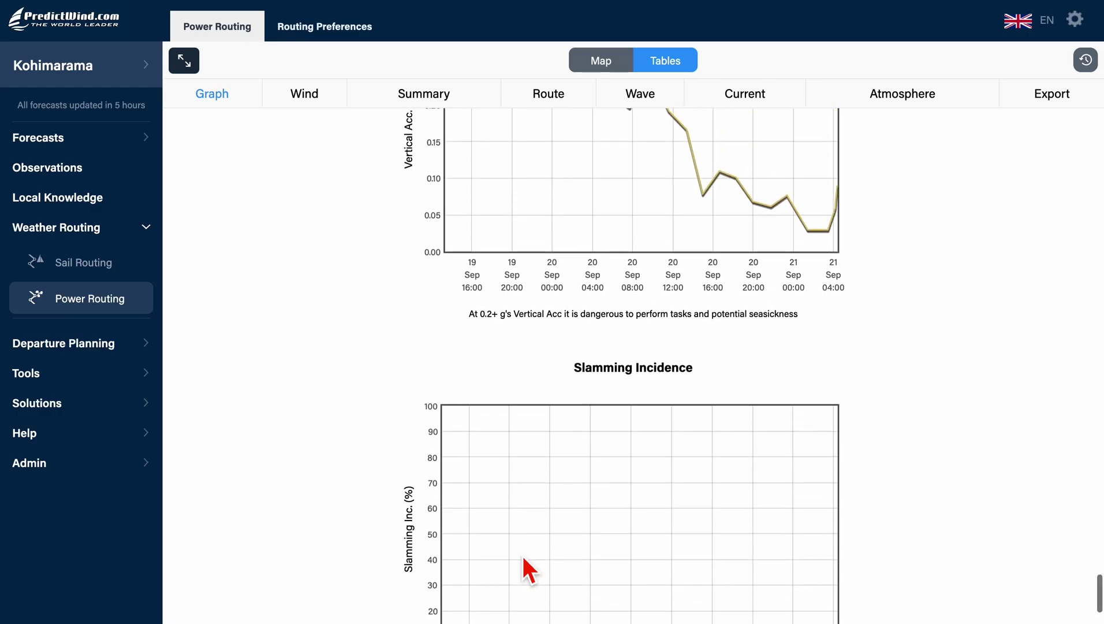
{"action": "scroll", "coordinate": [522, 555], "scroll_direction": "up", "scroll_amount": 15}
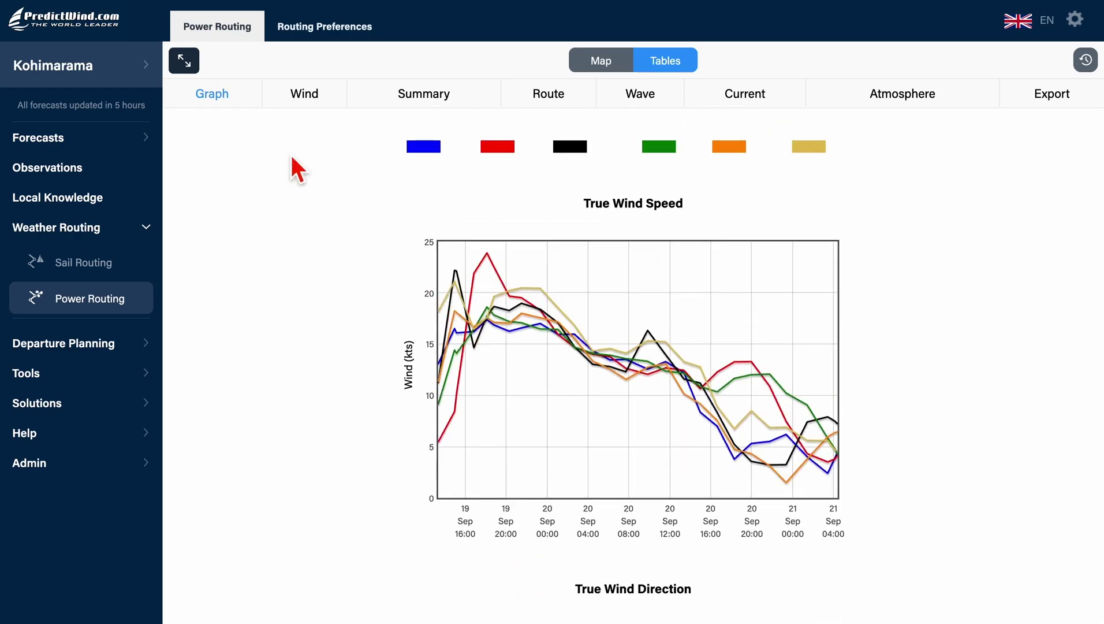
{"action": "left_click", "coordinate": [426, 98]}
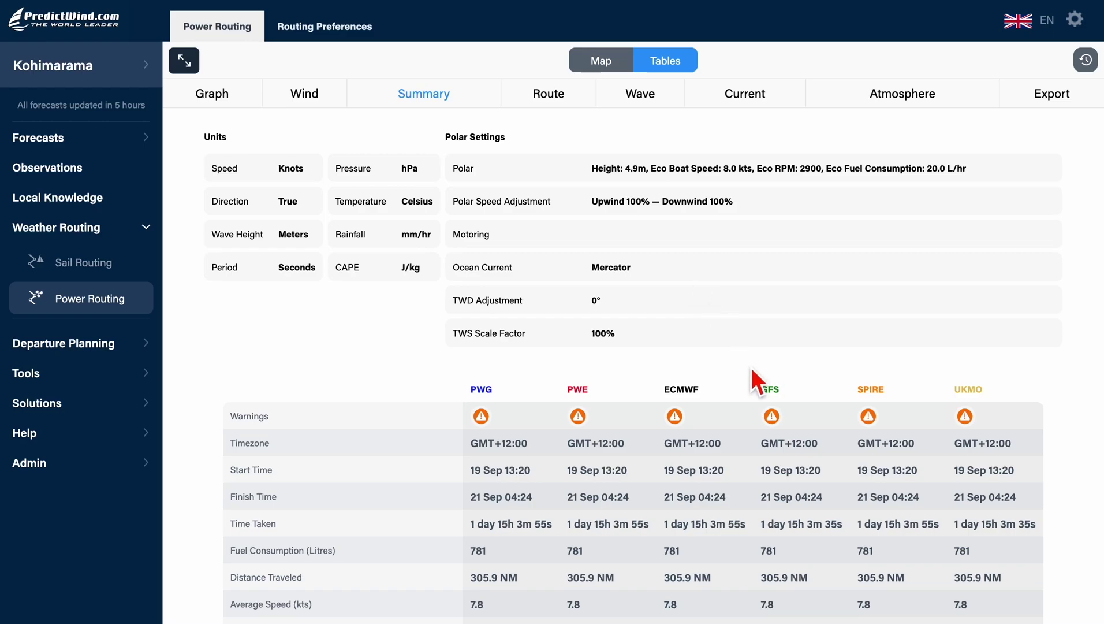
{"action": "scroll", "coordinate": [754, 373], "scroll_direction": "down", "scroll_amount": 2}
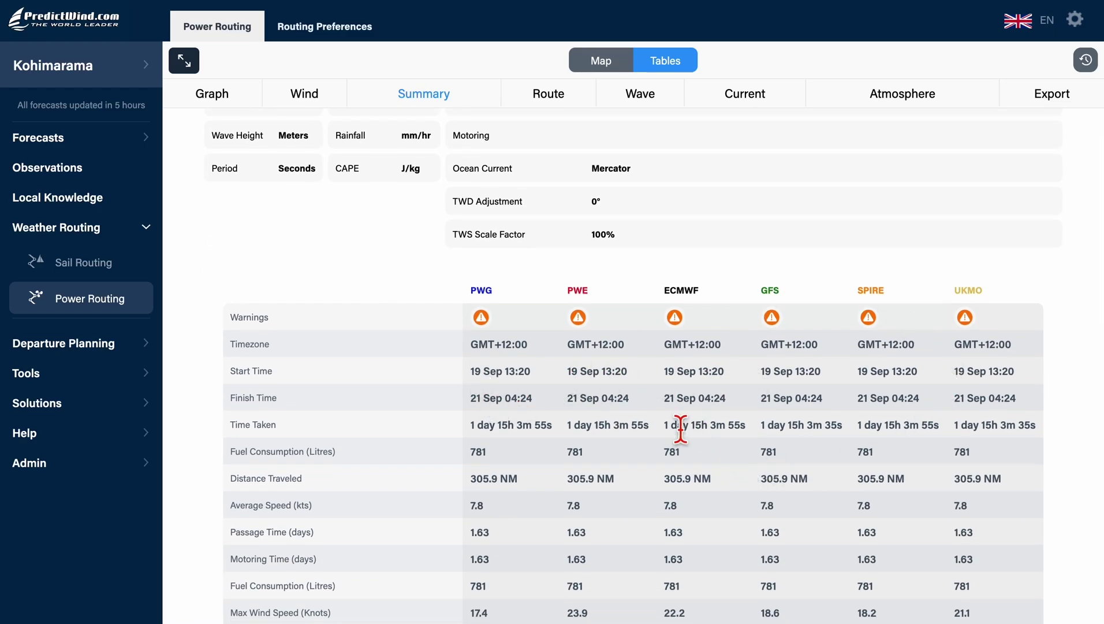
{"action": "scroll", "coordinate": [607, 443], "scroll_direction": "down", "scroll_amount": 1}
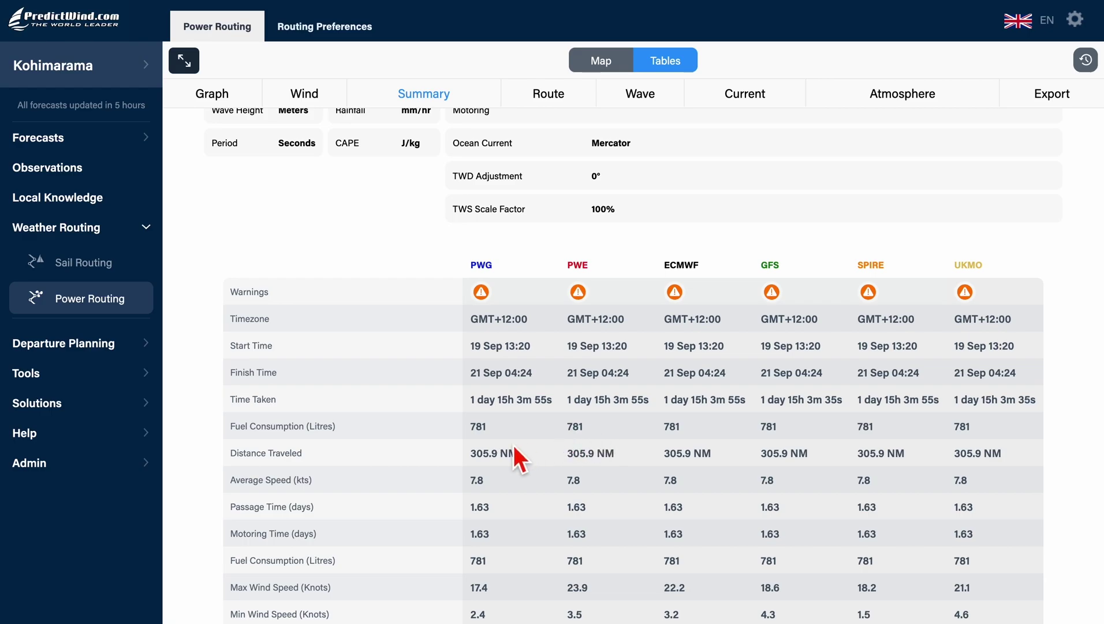
{"action": "scroll", "coordinate": [514, 444], "scroll_direction": "down", "scroll_amount": 1}
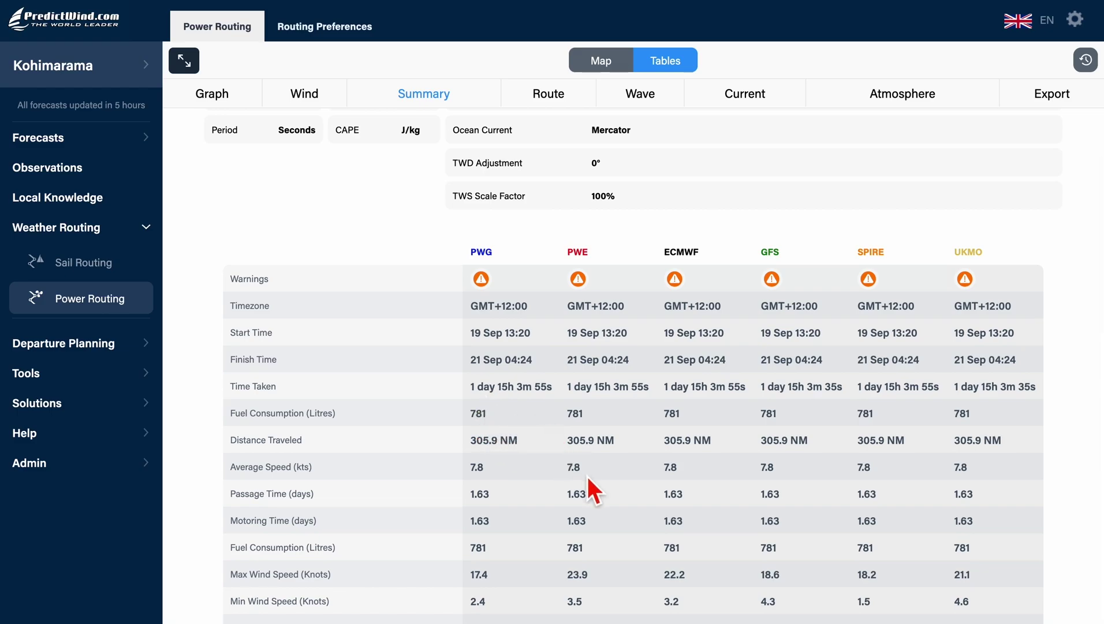
{"action": "scroll", "coordinate": [528, 441], "scroll_direction": "down", "scroll_amount": 3}
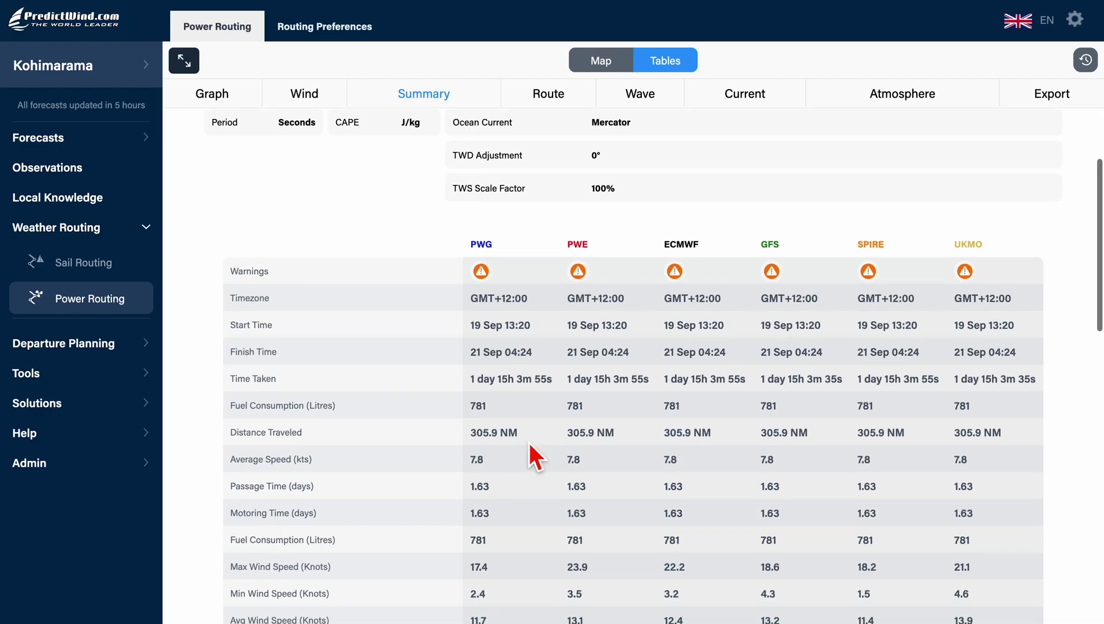
{"action": "scroll", "coordinate": [529, 439], "scroll_direction": "down", "scroll_amount": 2}
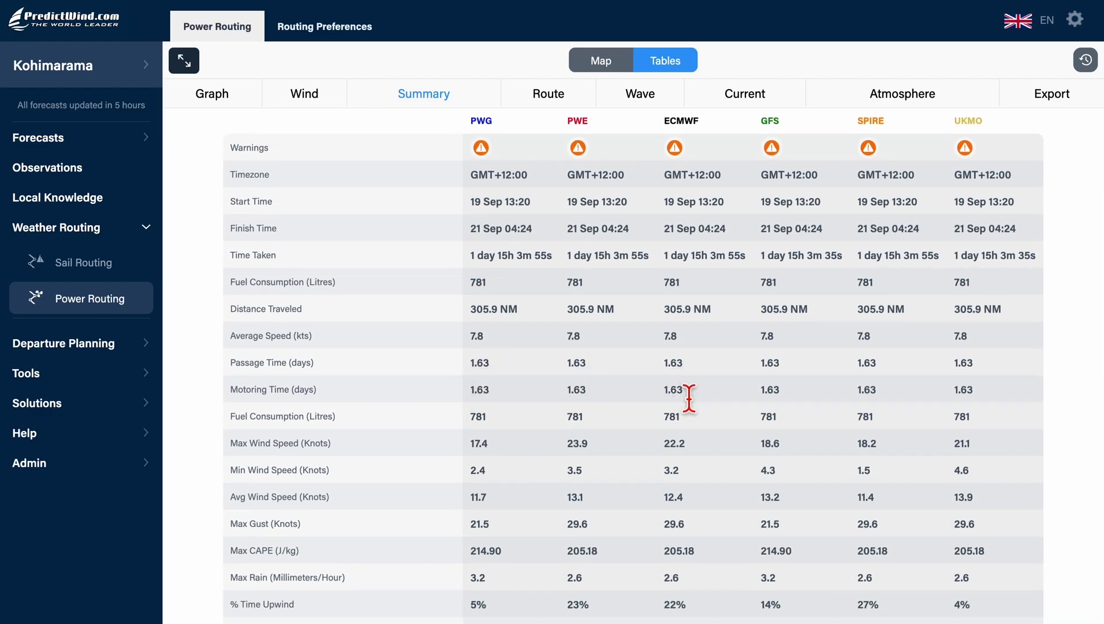
{"action": "scroll", "coordinate": [626, 466], "scroll_direction": "down", "scroll_amount": 4}
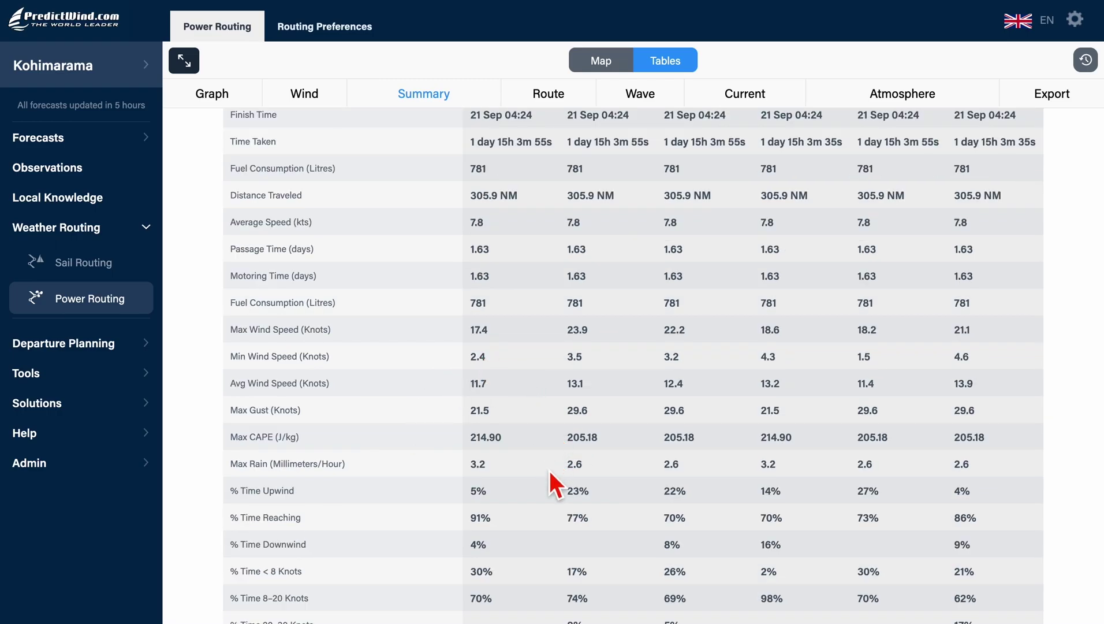
{"action": "scroll", "coordinate": [549, 473], "scroll_direction": "down", "scroll_amount": 4}
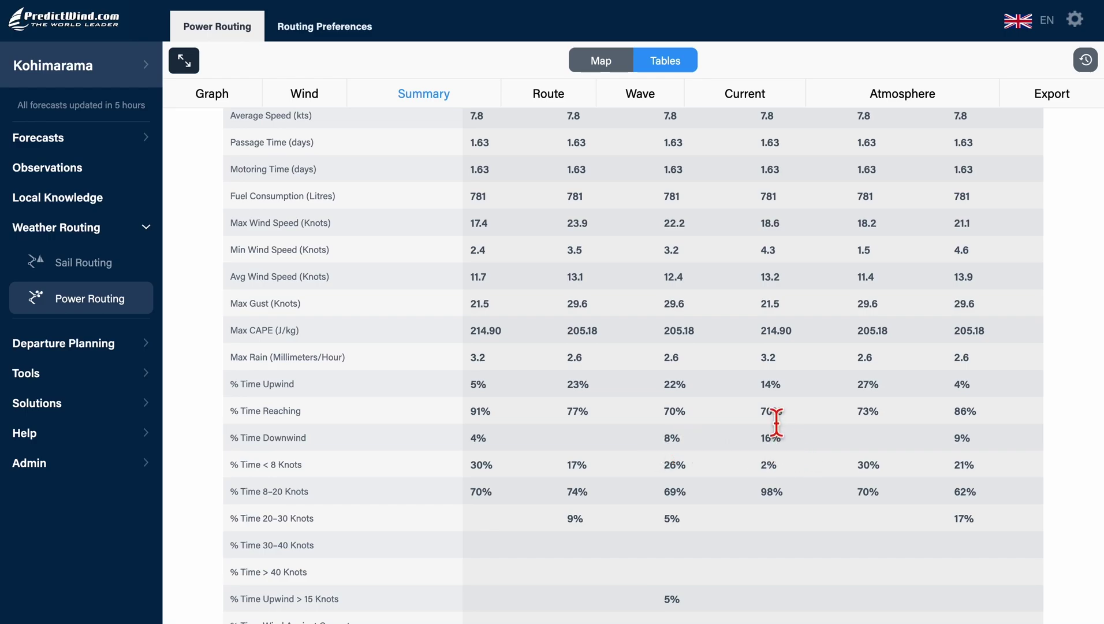
{"action": "scroll", "coordinate": [617, 353], "scroll_direction": "down", "scroll_amount": 5}
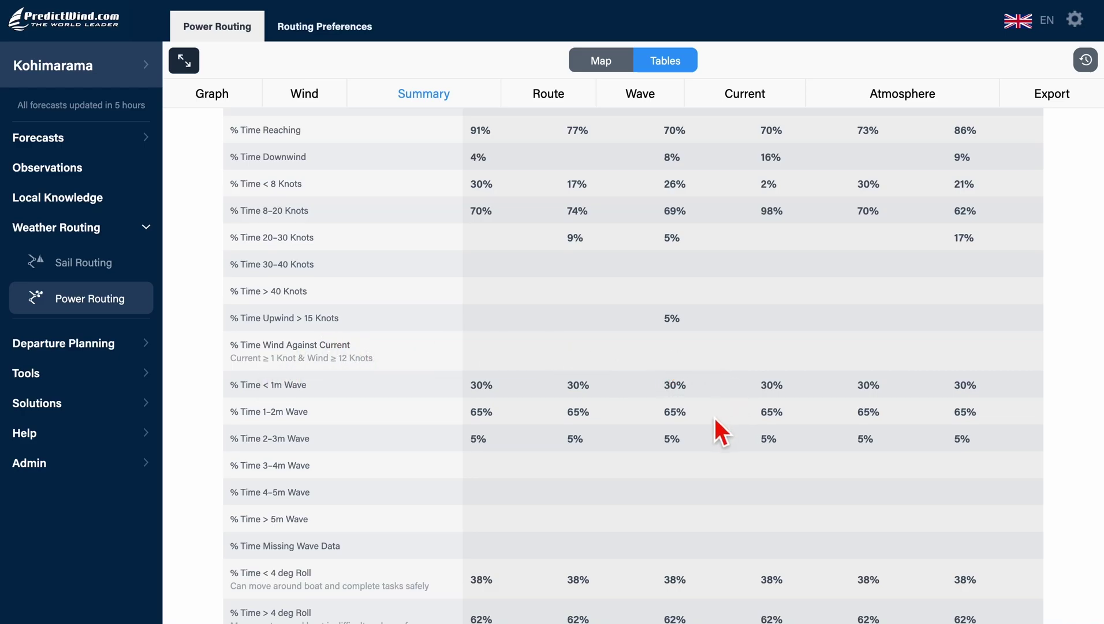
{"action": "scroll", "coordinate": [758, 575], "scroll_direction": "down", "scroll_amount": 3}
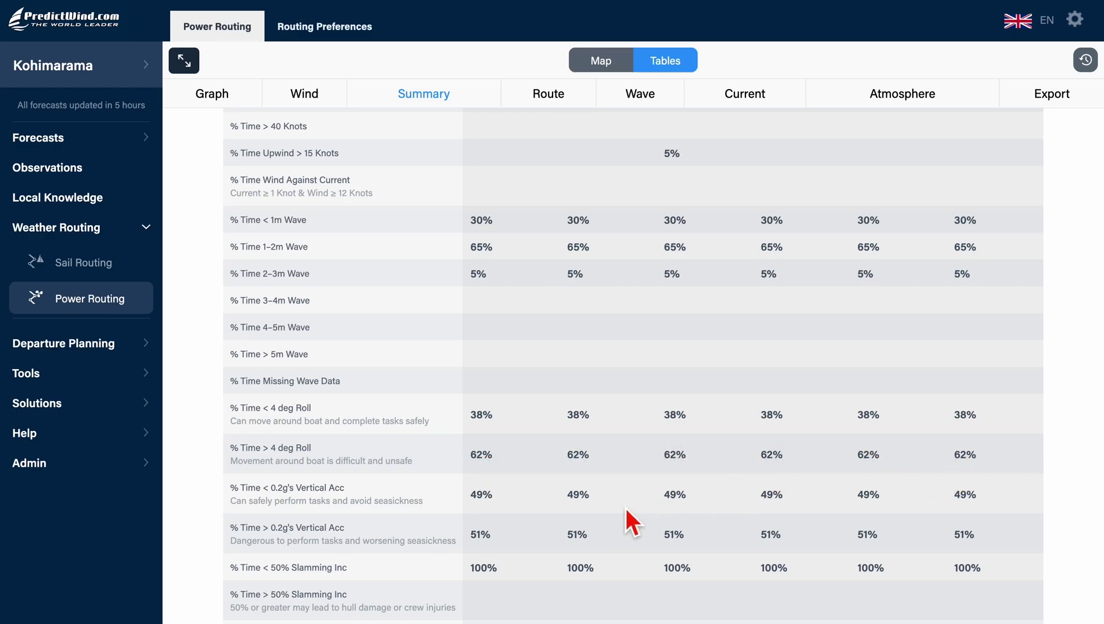
{"action": "scroll", "coordinate": [611, 515], "scroll_direction": "down", "scroll_amount": 1}
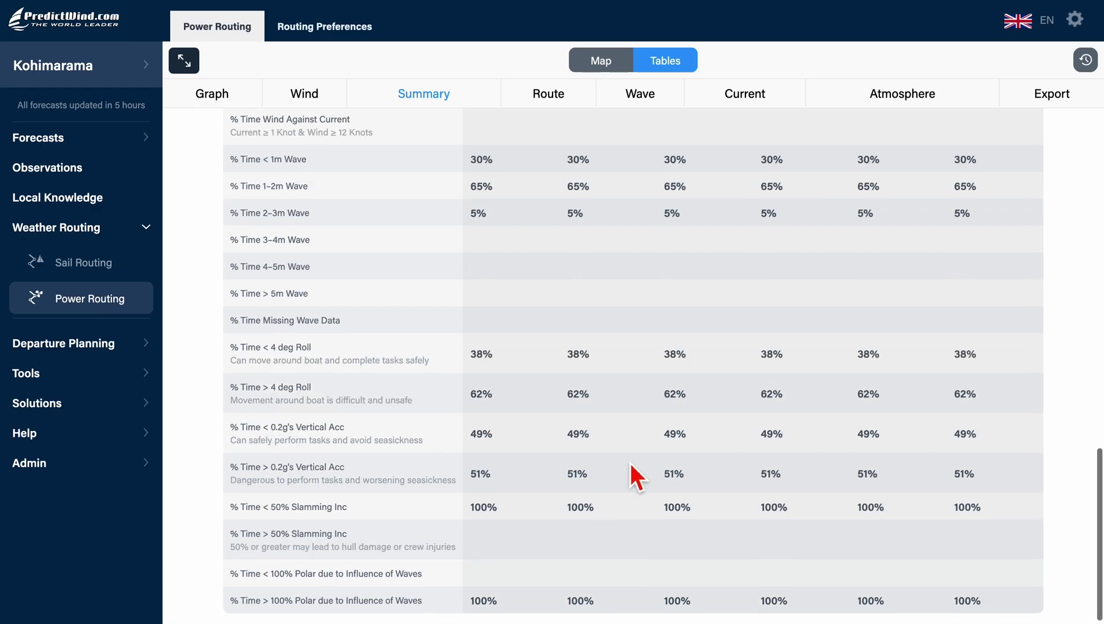
{"action": "scroll", "coordinate": [631, 465], "scroll_direction": "up", "scroll_amount": 12}
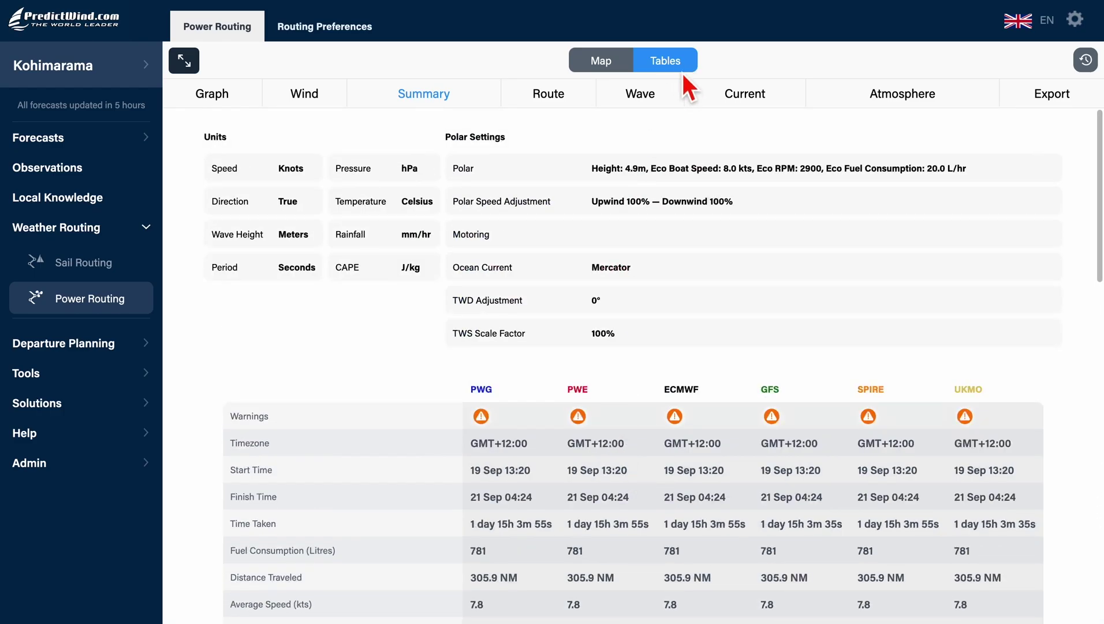
Scroll through the Wave conditions table, then return to the route map.
{"action": "left_click", "coordinate": [641, 98]}
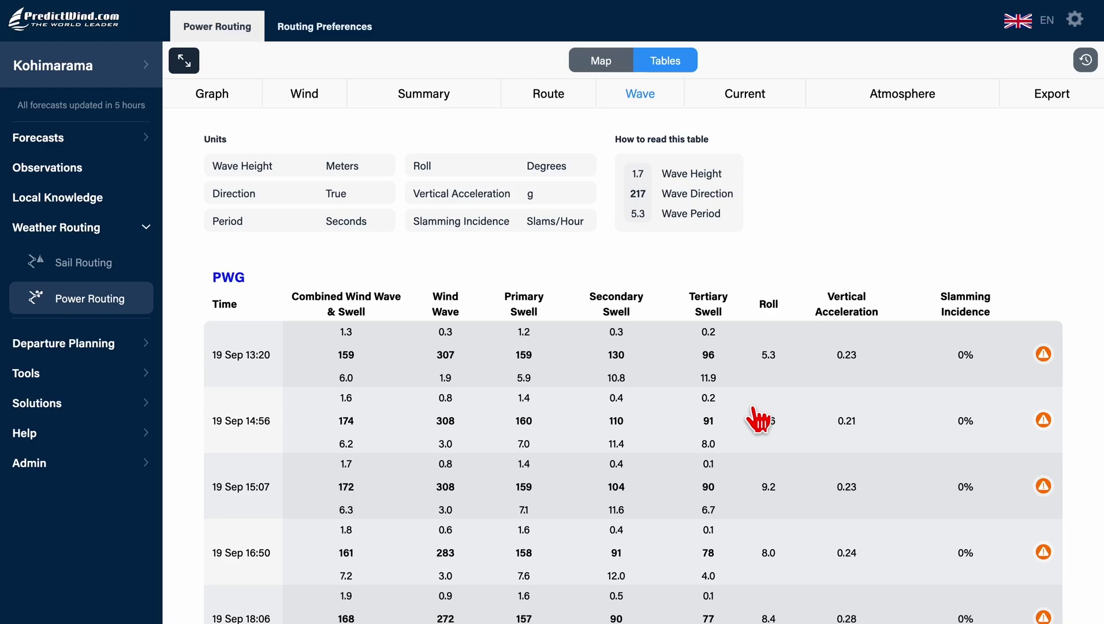
{"action": "scroll", "coordinate": [758, 420], "scroll_direction": "down", "scroll_amount": 9}
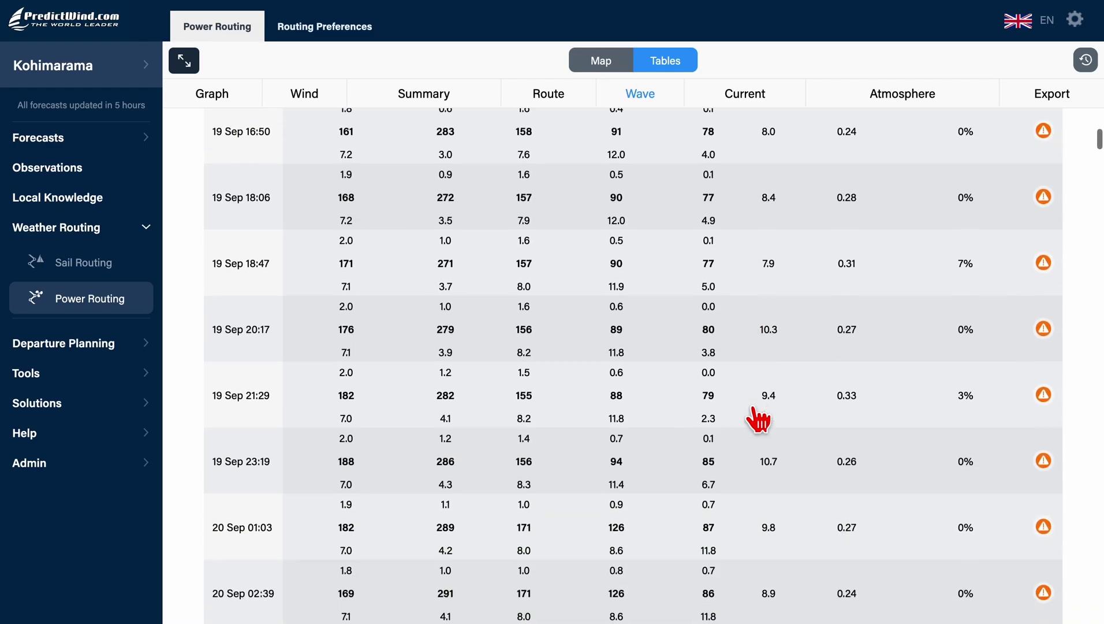
{"action": "scroll", "coordinate": [759, 421], "scroll_direction": "up", "scroll_amount": 10}
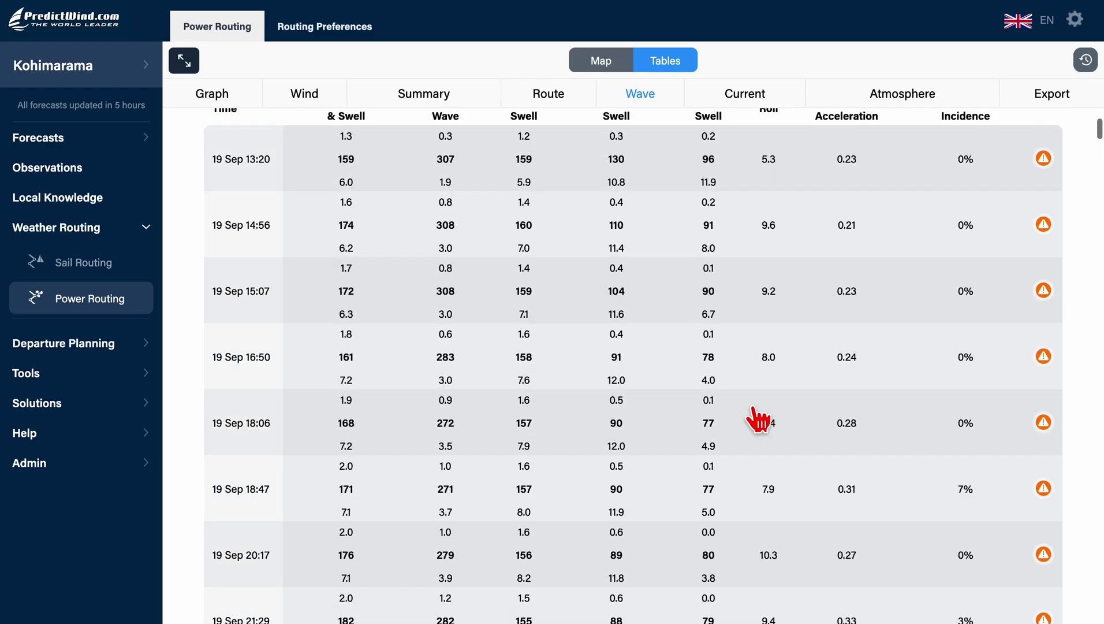
{"action": "left_click", "coordinate": [601, 61]}
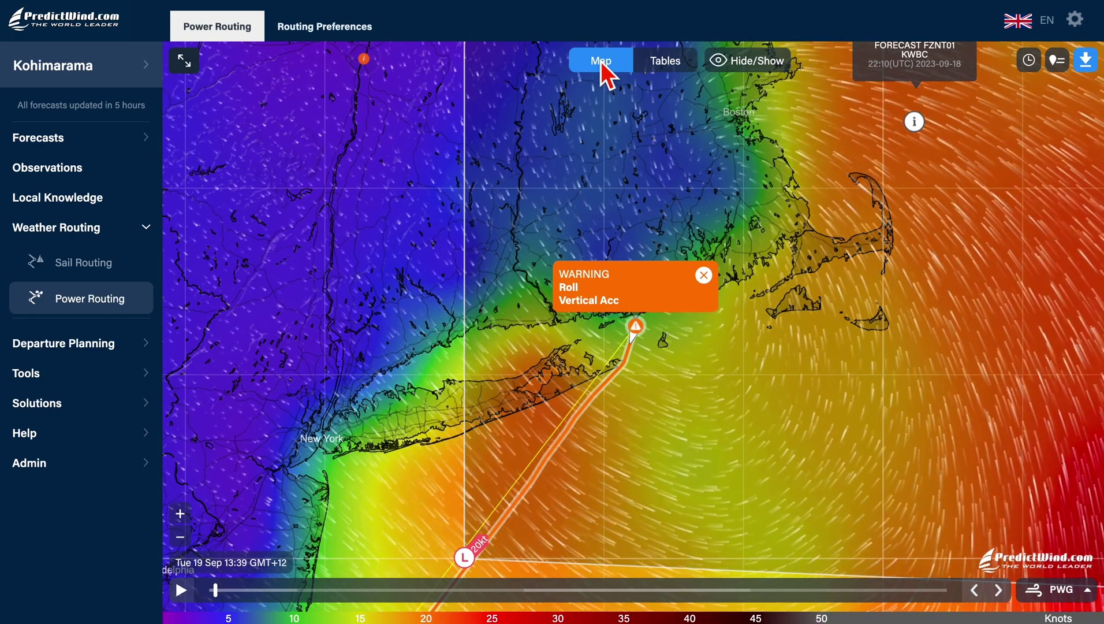
Dismiss the warning, switch the wind map to ECMWF, and advance to Wed 20 Sep 03:59.
{"action": "left_click", "coordinate": [703, 271]}
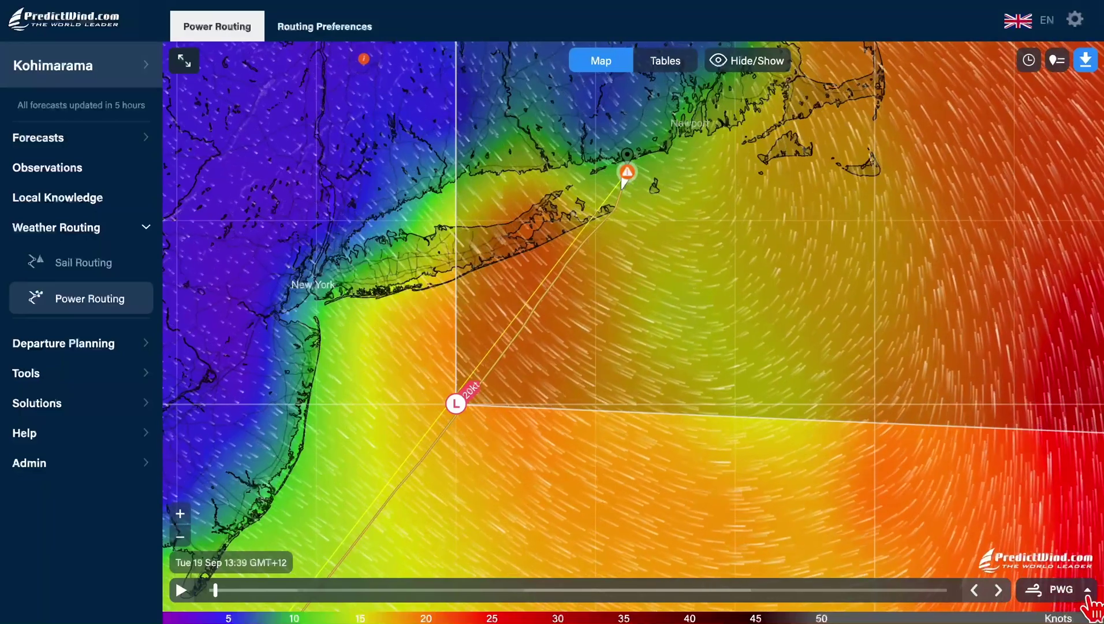
{"action": "left_click", "coordinate": [1087, 589]}
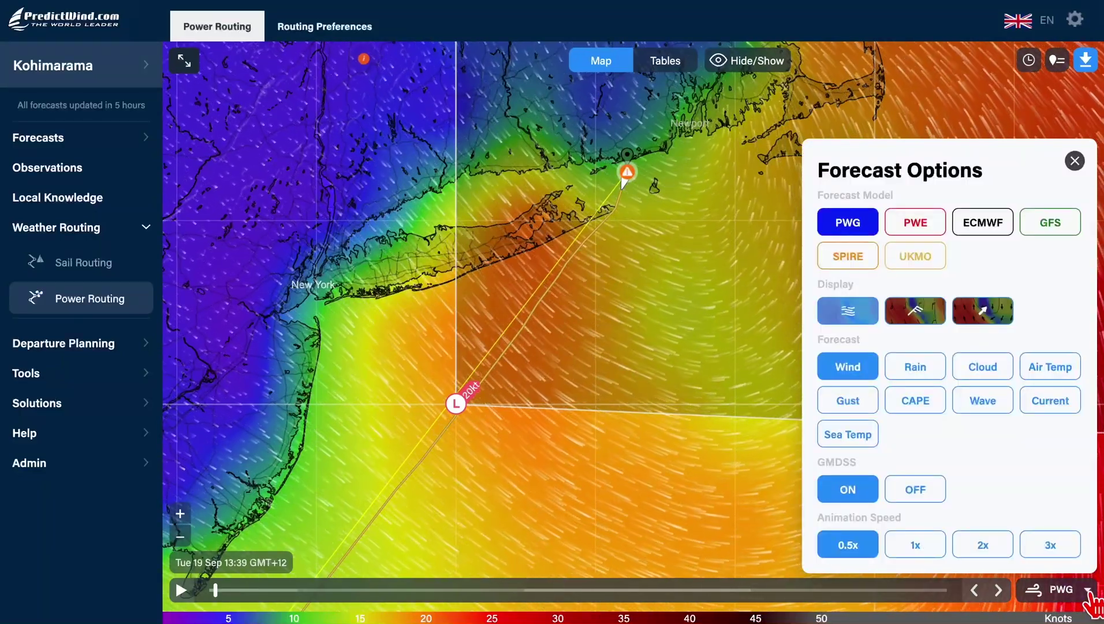
{"action": "left_click", "coordinate": [976, 230]}
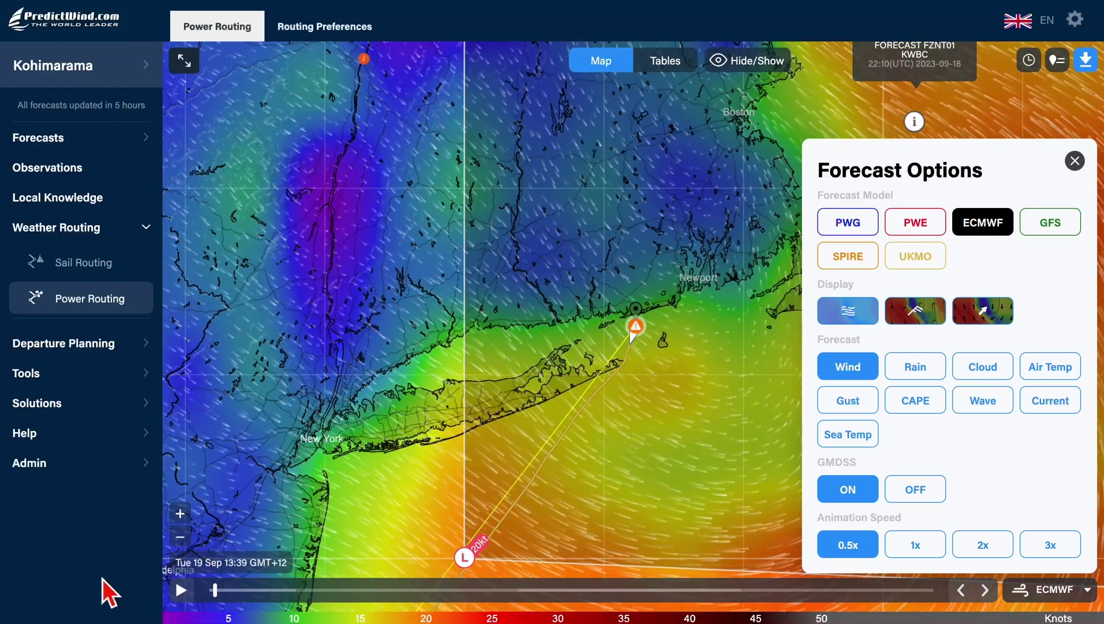
{"action": "left_click_drag", "start_coordinate": [215, 588], "coordinate": [478, 589]}
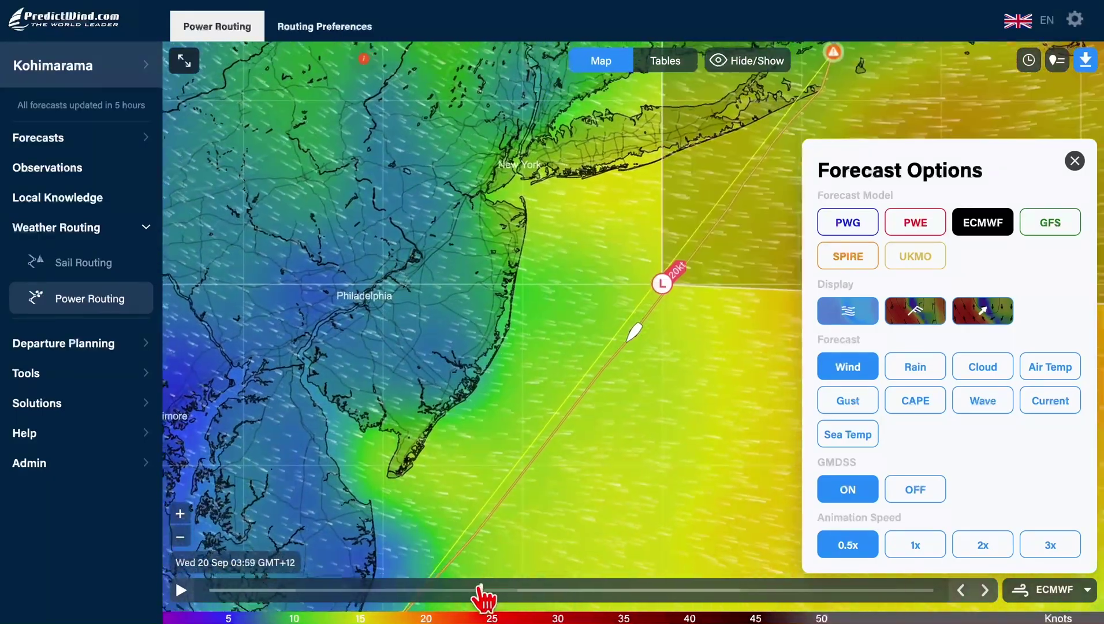
Show ECMWF wave heights on the map and scrub from Tuesday afternoon to Wednesday morning.
{"action": "left_click", "coordinate": [994, 408]}
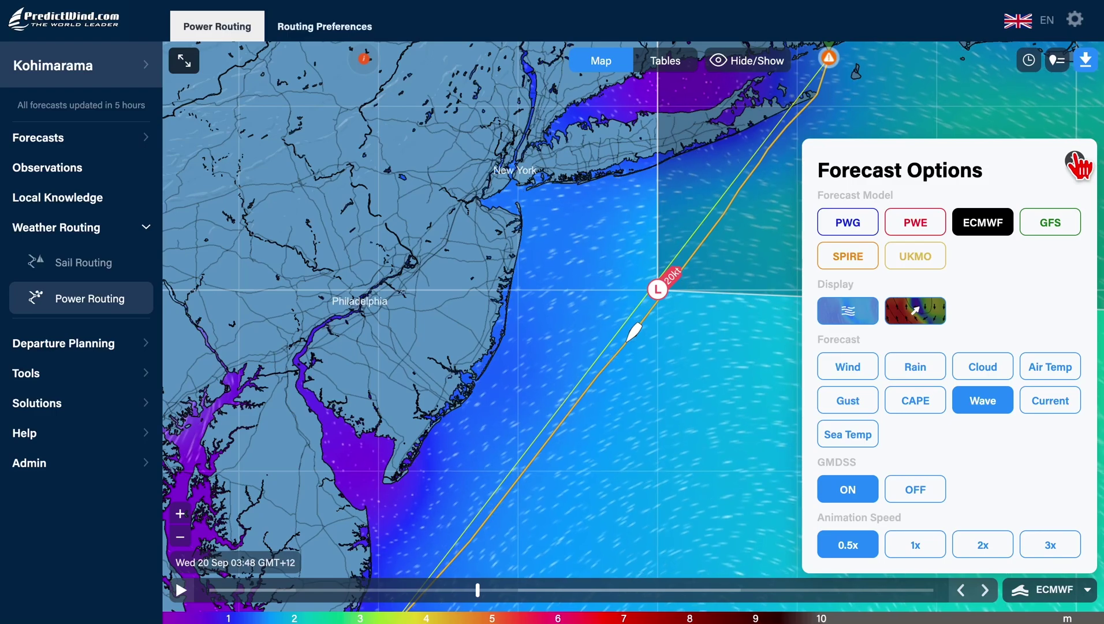
{"action": "left_click_drag", "start_coordinate": [483, 589], "coordinate": [303, 610]}
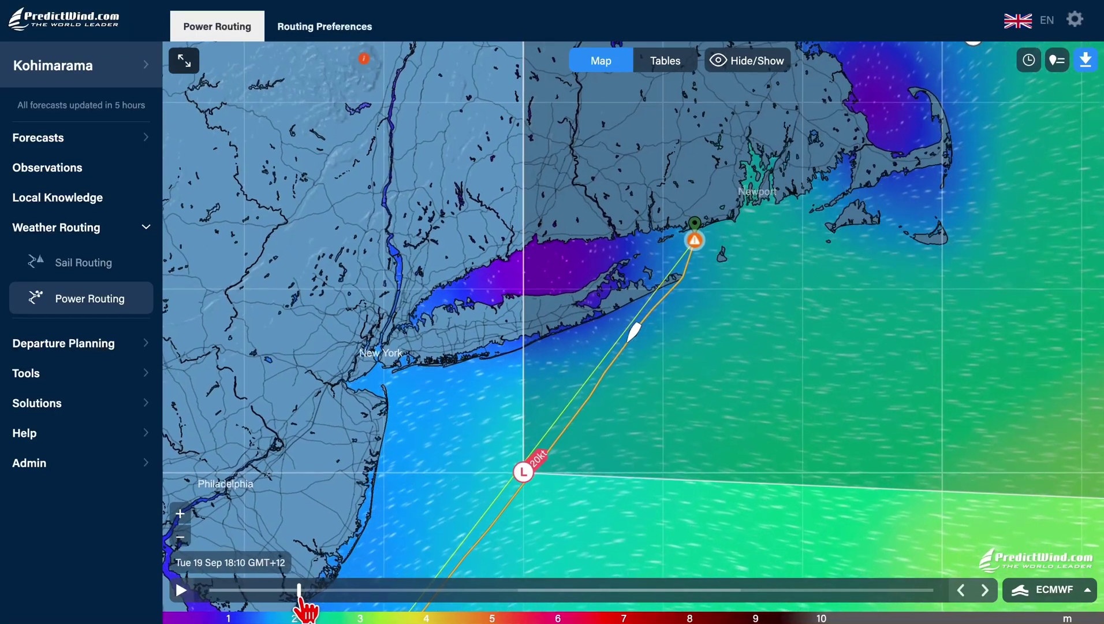
{"action": "left_click_drag", "start_coordinate": [304, 608], "coordinate": [533, 604]}
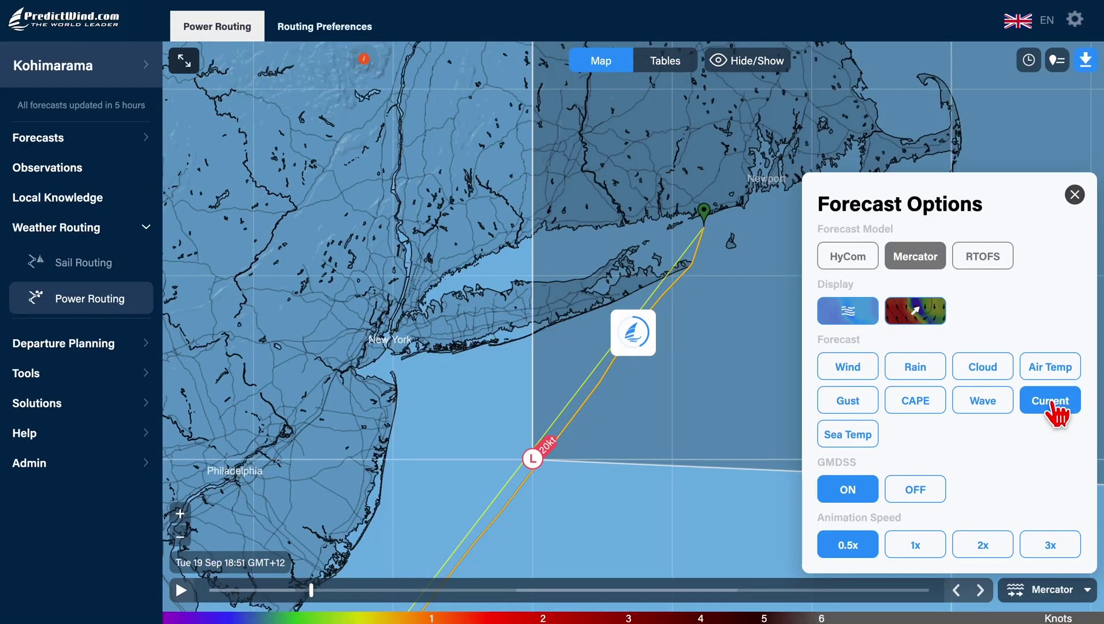
Close the options panel, check one current reading, then advance to Wed 20 Sep 16:41 and zoom out.
{"action": "left_click", "coordinate": [1075, 195]}
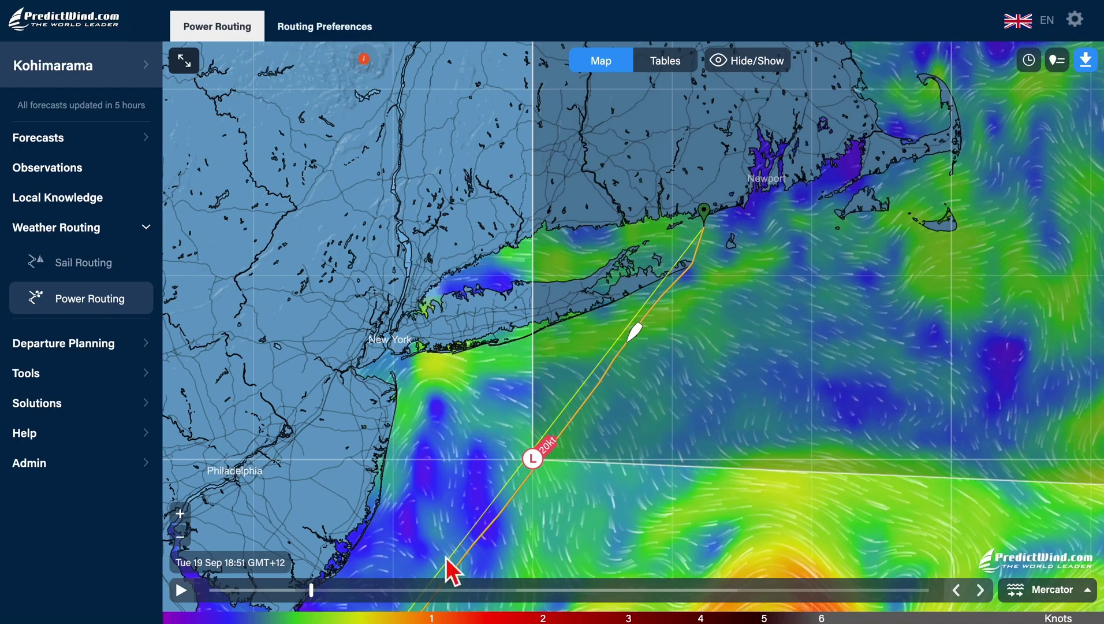
{"action": "left_click_drag", "start_coordinate": [310, 592], "coordinate": [267, 598]}
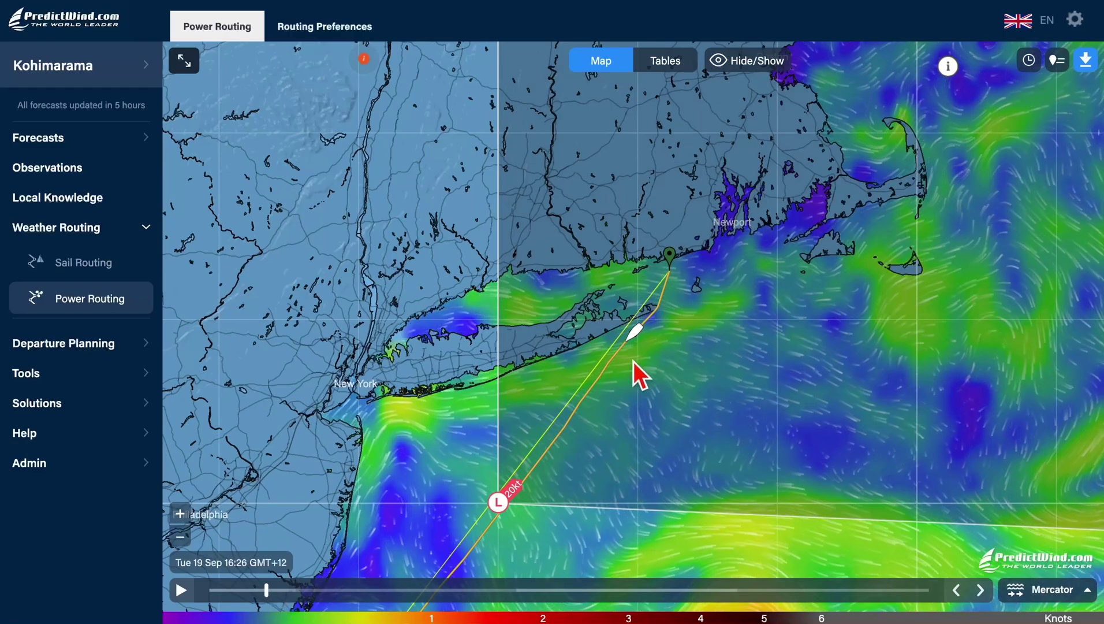
{"action": "left_click", "coordinate": [631, 360]}
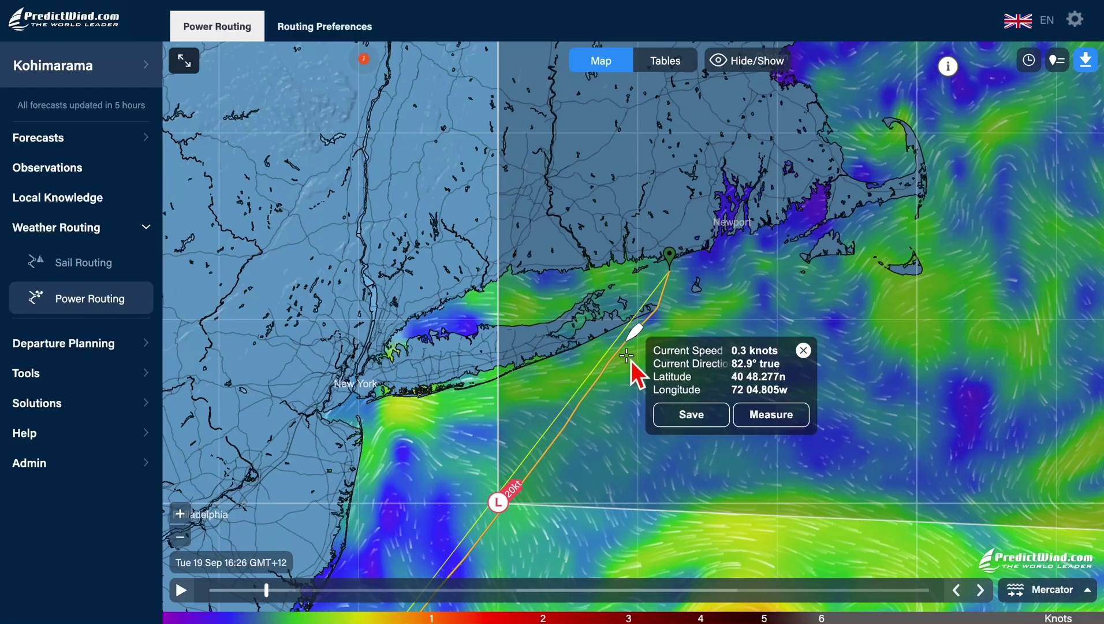
{"action": "left_click", "coordinate": [803, 350]}
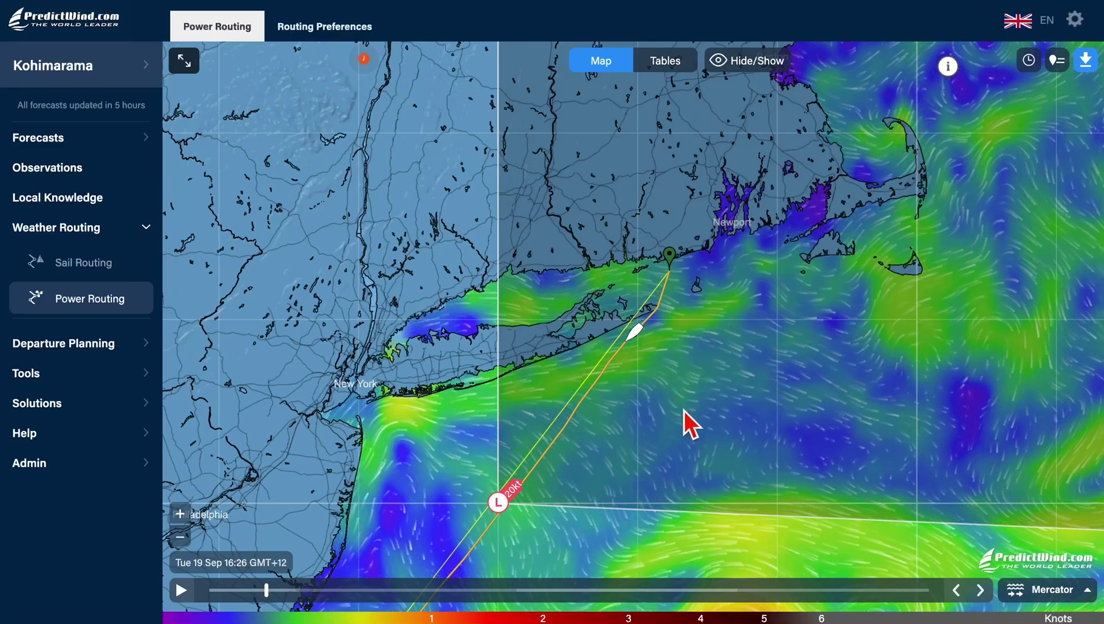
{"action": "left_click_drag", "start_coordinate": [523, 589], "coordinate": [681, 476]}
{"action": "left_click", "coordinate": [180, 537]}
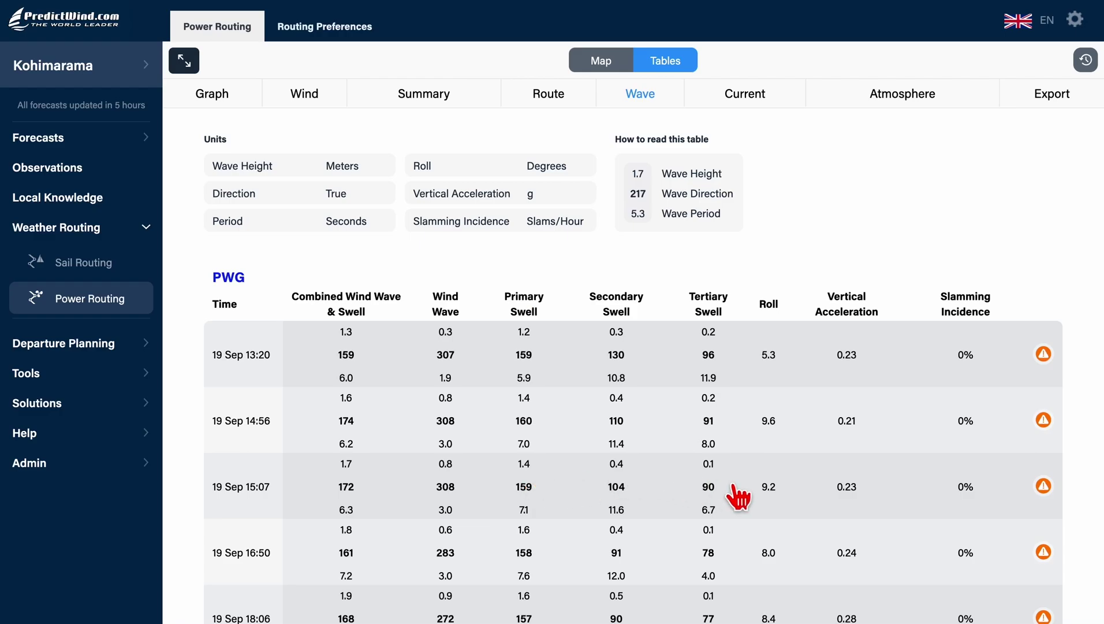
Scroll through the PWG Wave table's roll, vertical acceleration and slamming rows, then return to the top.
{"action": "scroll", "coordinate": [731, 485], "scroll_direction": "down", "scroll_amount": 2}
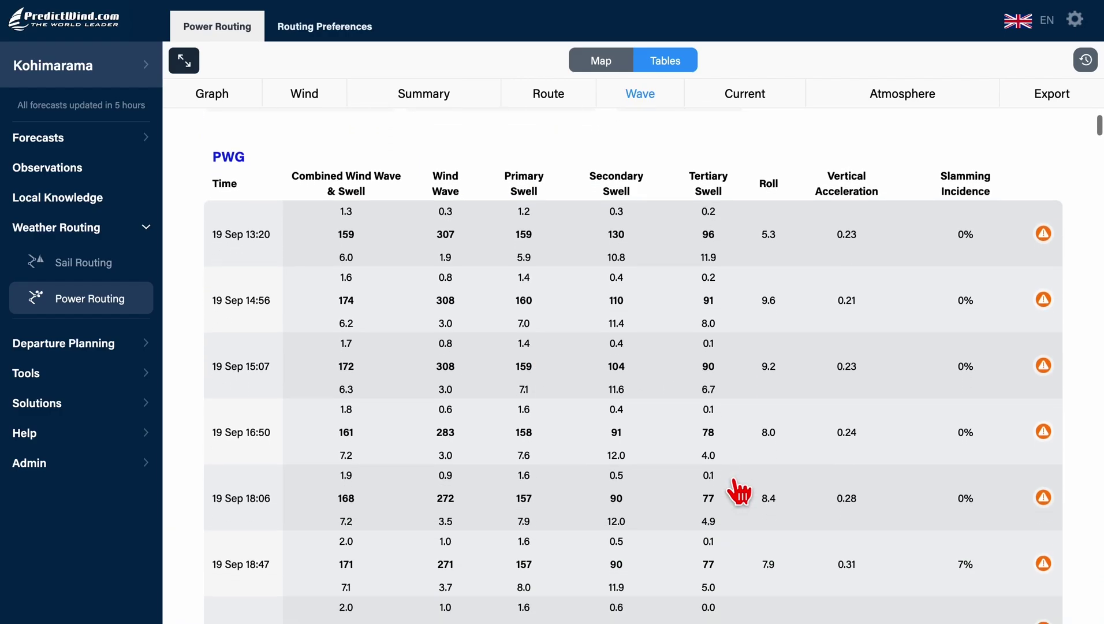
{"action": "scroll", "coordinate": [841, 496], "scroll_direction": "down", "scroll_amount": 1}
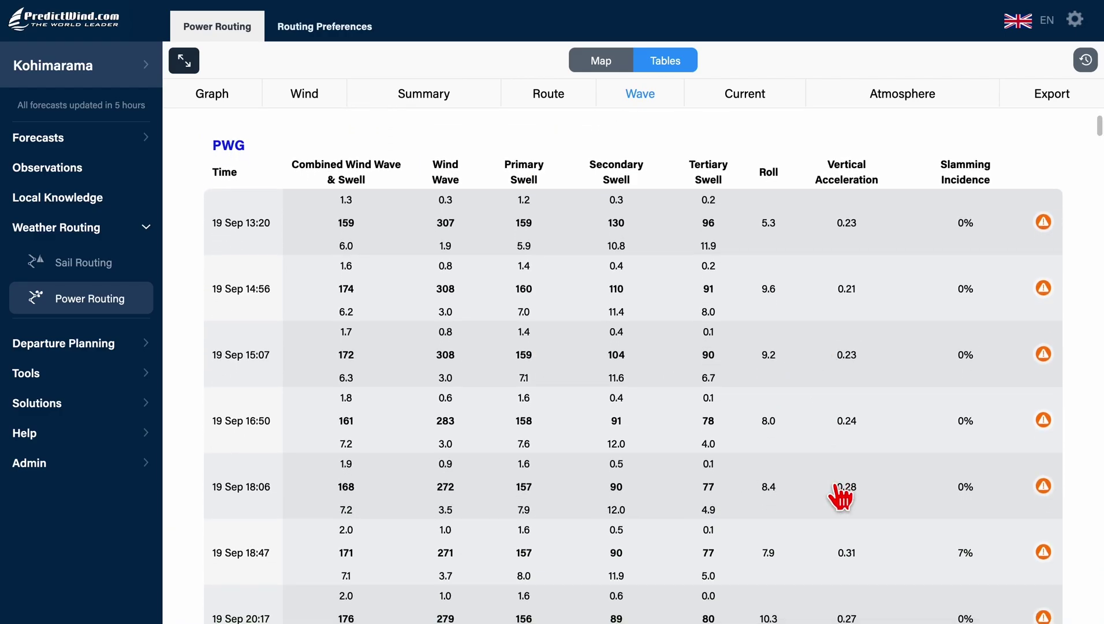
{"action": "scroll", "coordinate": [477, 349], "scroll_direction": "down", "scroll_amount": 7}
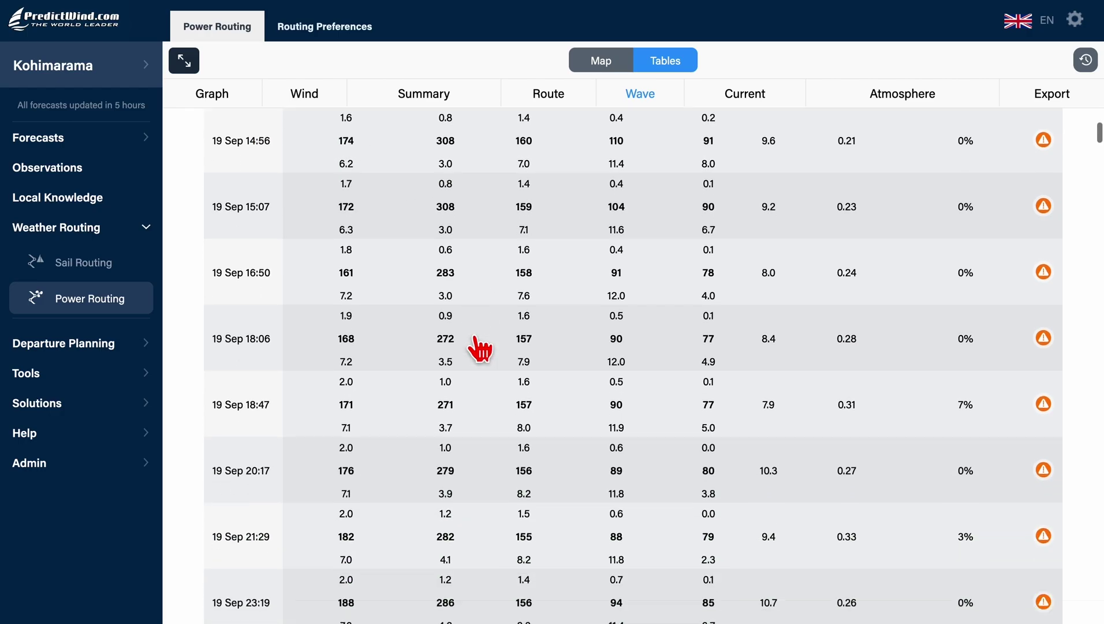
{"action": "scroll", "coordinate": [291, 348], "scroll_direction": "up", "scroll_amount": 10}
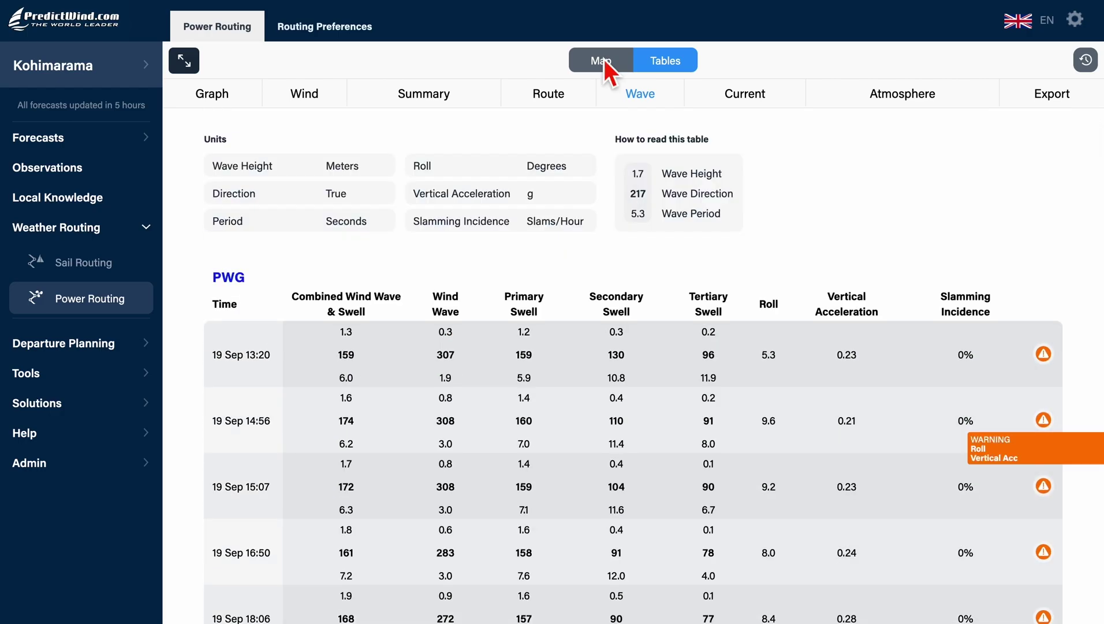